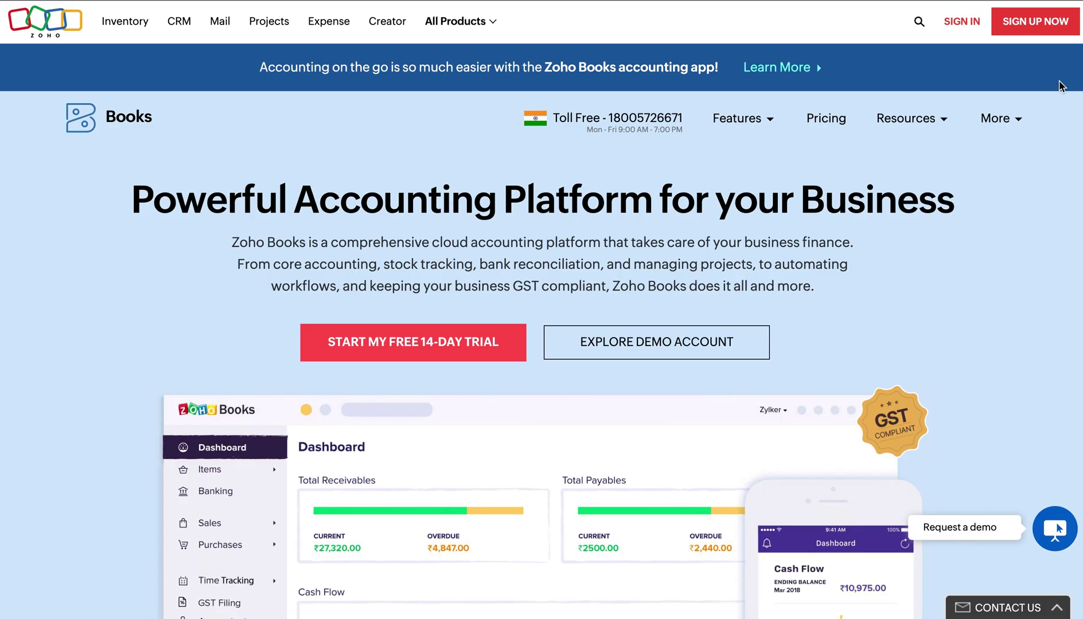
Open the sign-up form for the free 14-day Premium plan trial
click(1070, 34)
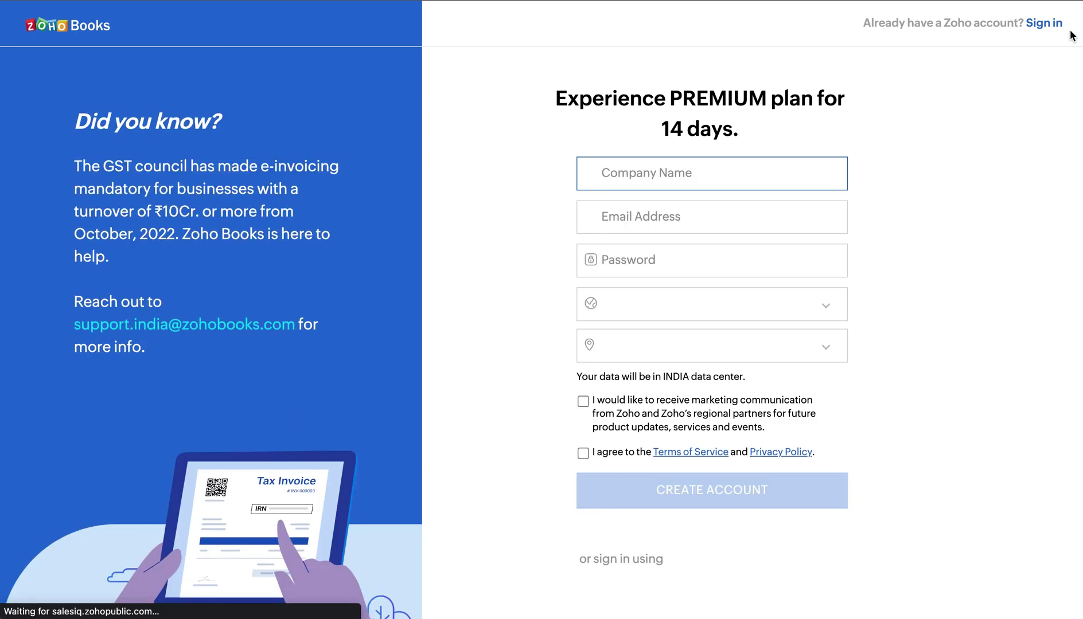
Create the Zylker trial account, accept the Terms of Service, and verify it with the texted one-time code
text(Zylker)
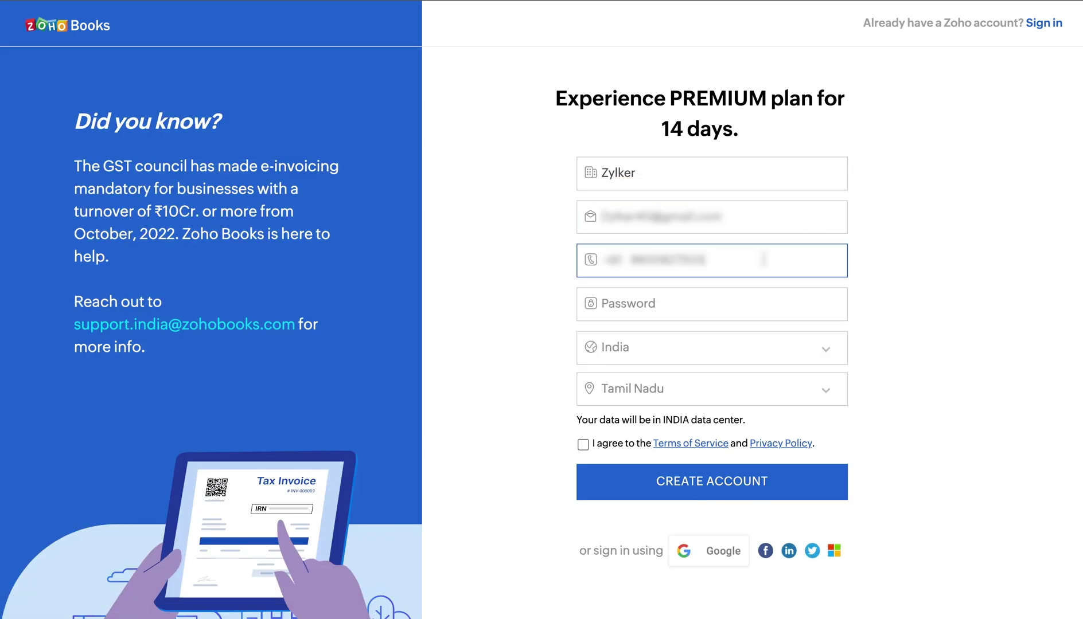
click(691, 307)
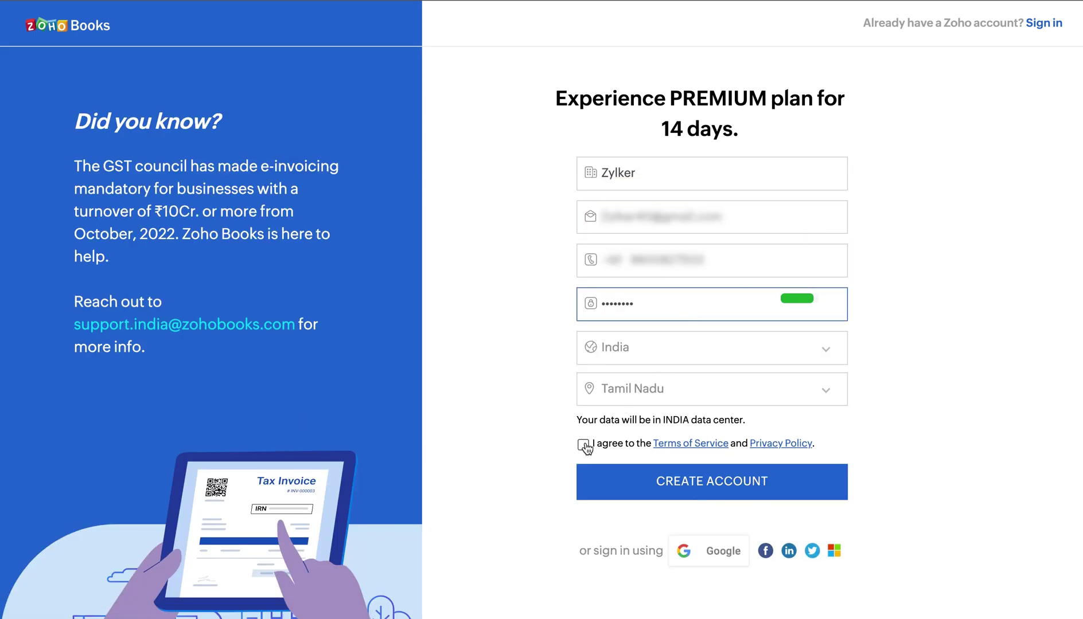
click(583, 445)
click(608, 478)
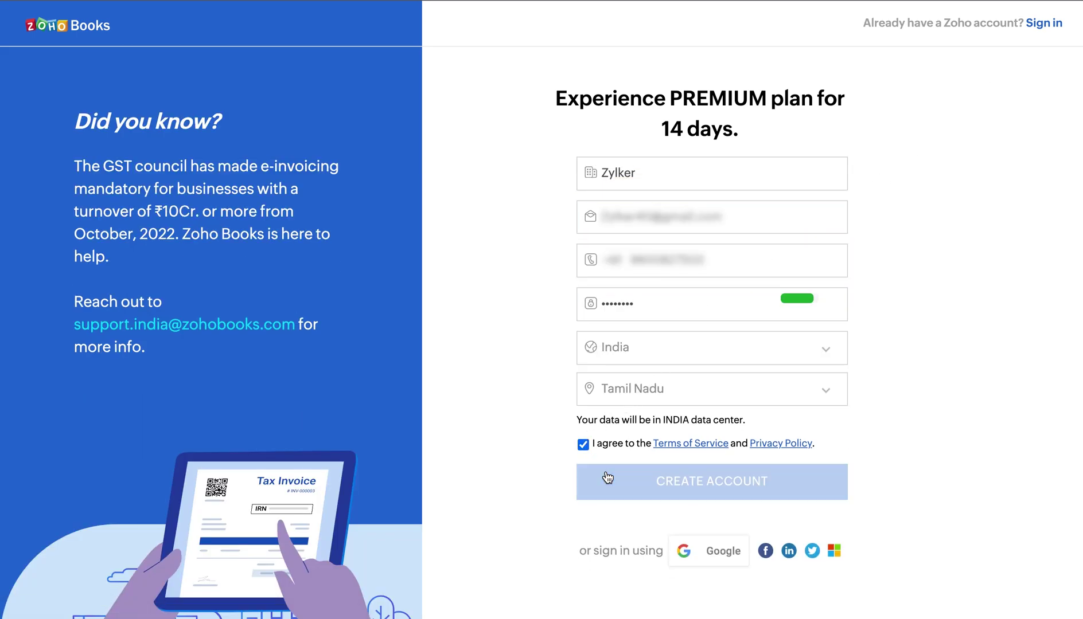
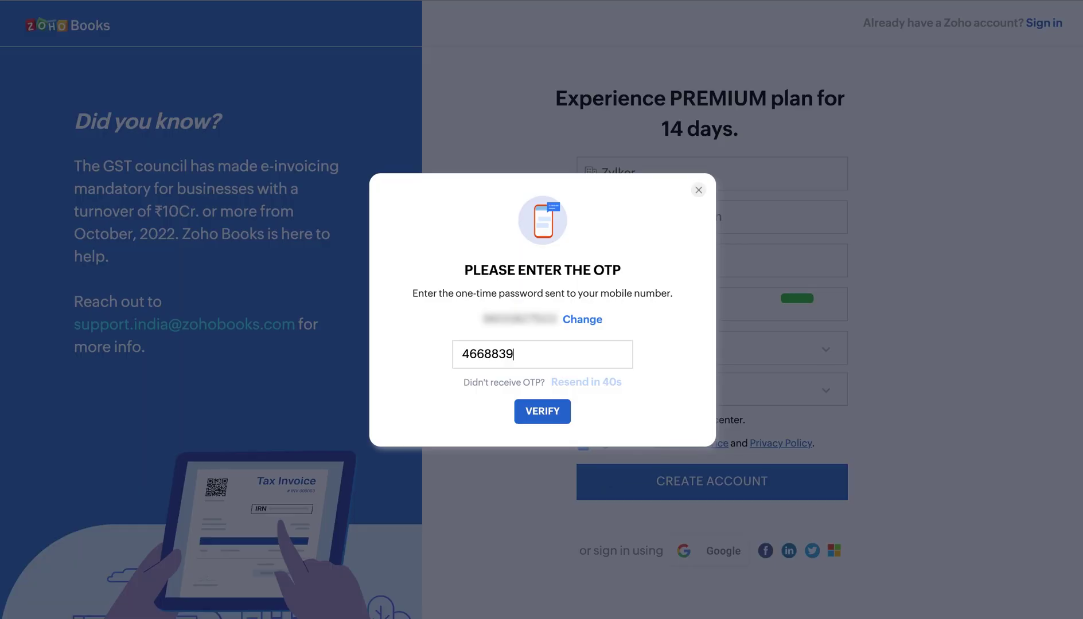
click(523, 418)
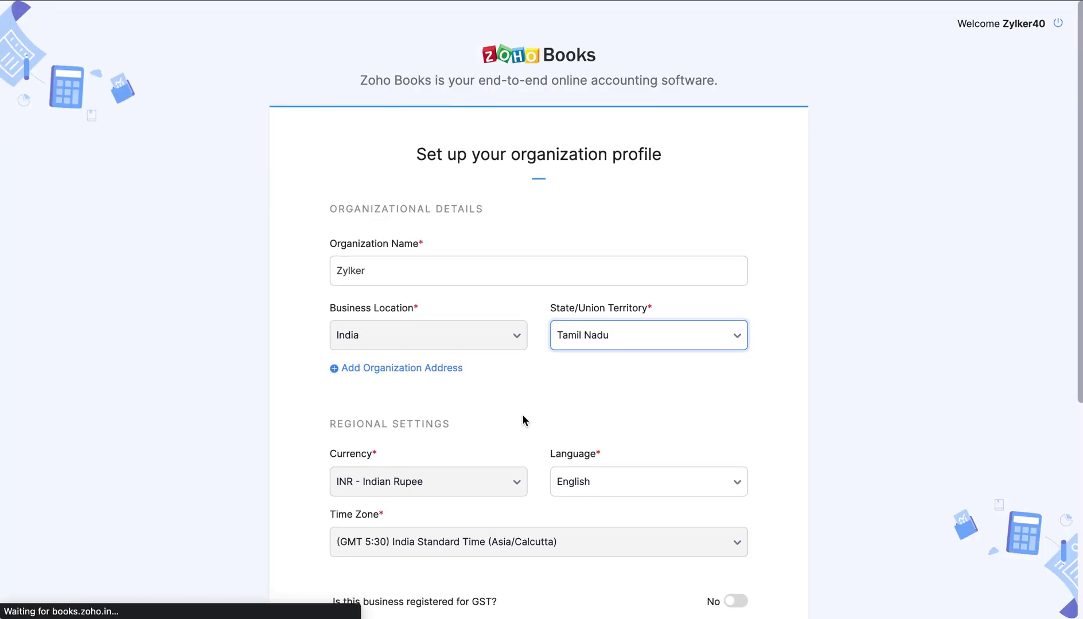
Tick 'I'm migrating from QuickBooks Online to Zoho Books' in the Zylker profile and submit it
scroll(523, 416, down, 3)
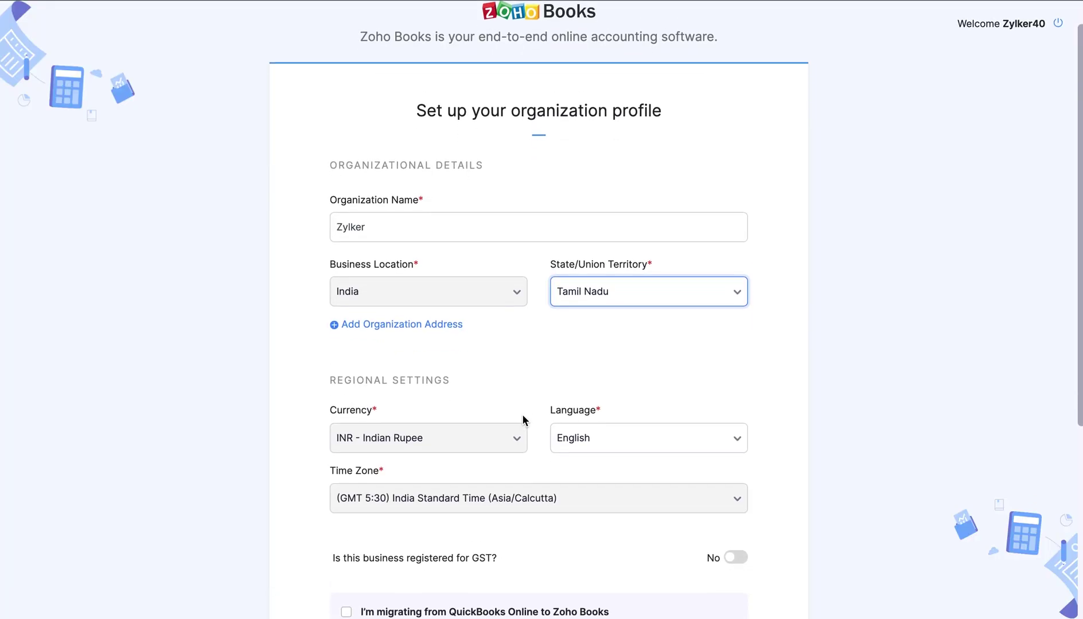
scroll(522, 416, down, 3)
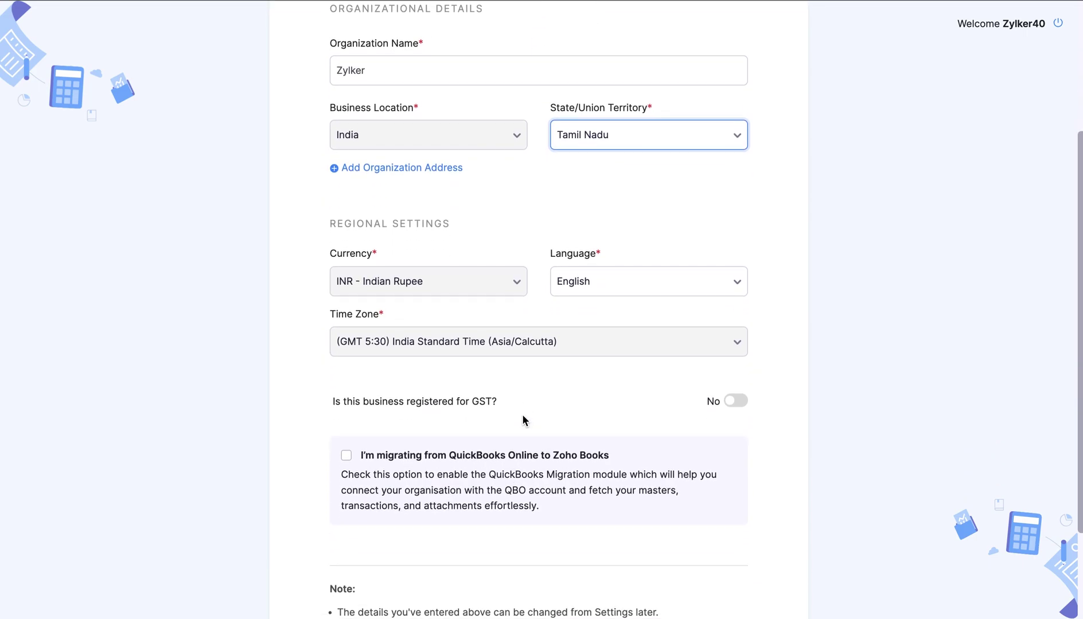
click(347, 462)
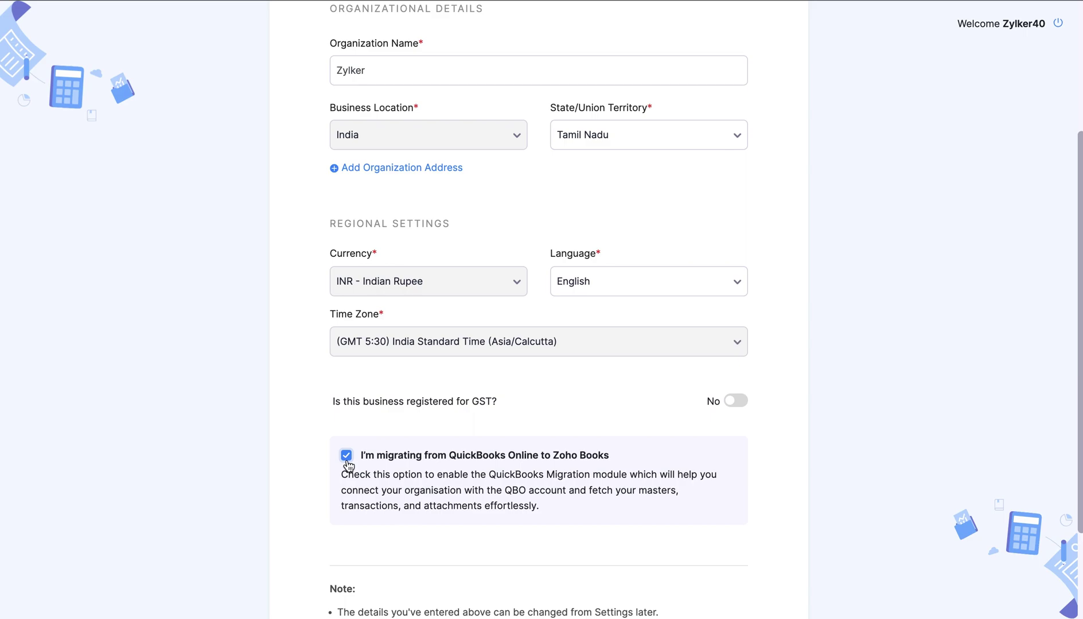
scroll(346, 464, down, 3)
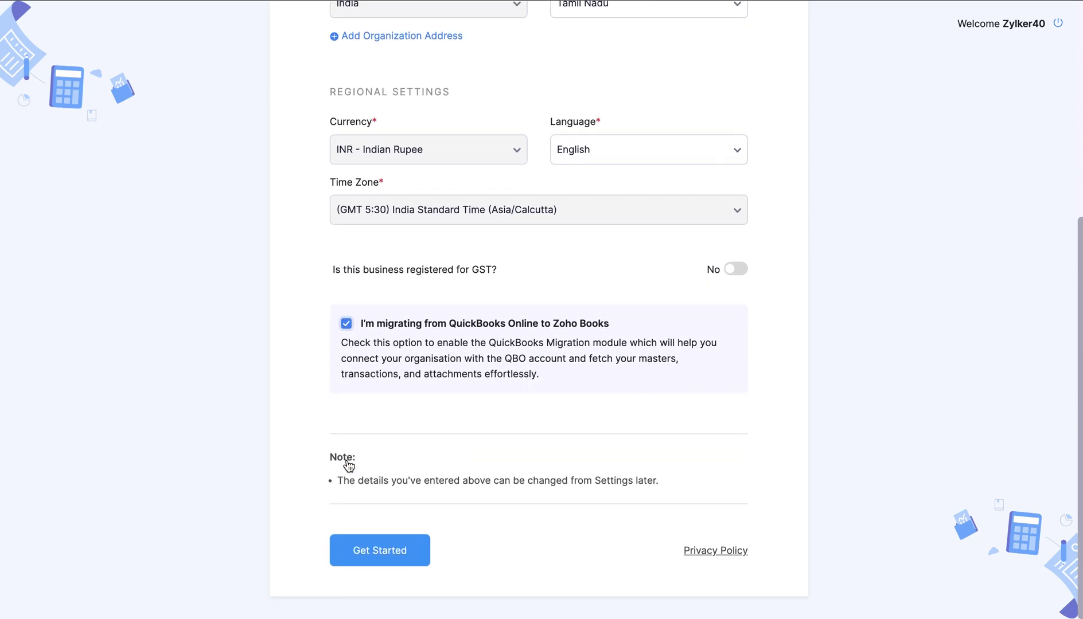
click(339, 547)
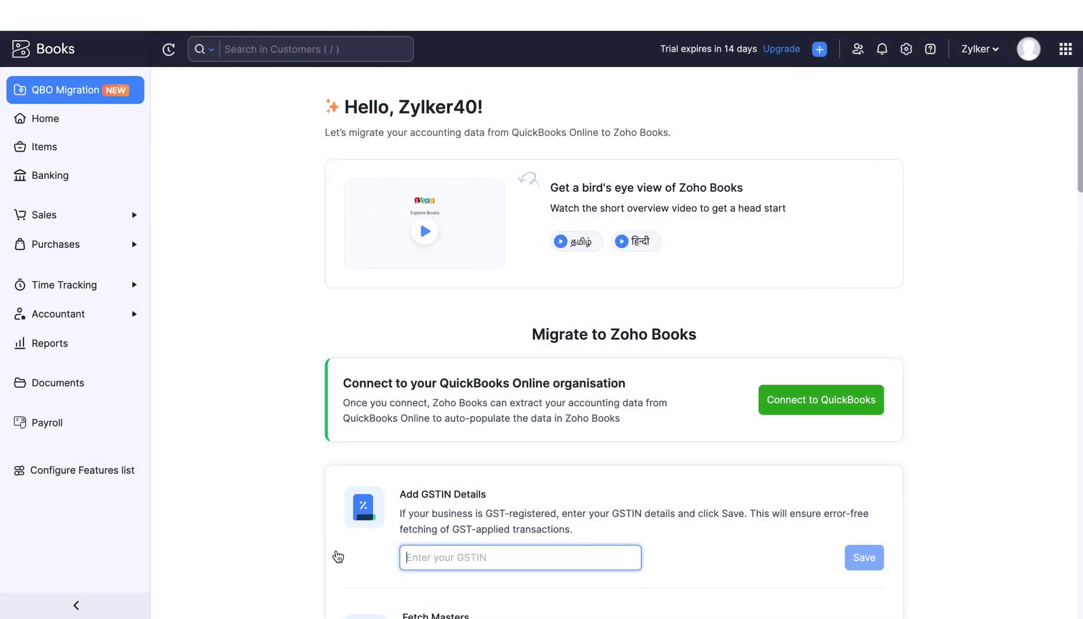
Review the QBO Migration steps, then connect to QuickBooks to reach the Intuit sign-in page
scroll(354, 534, down, 10)
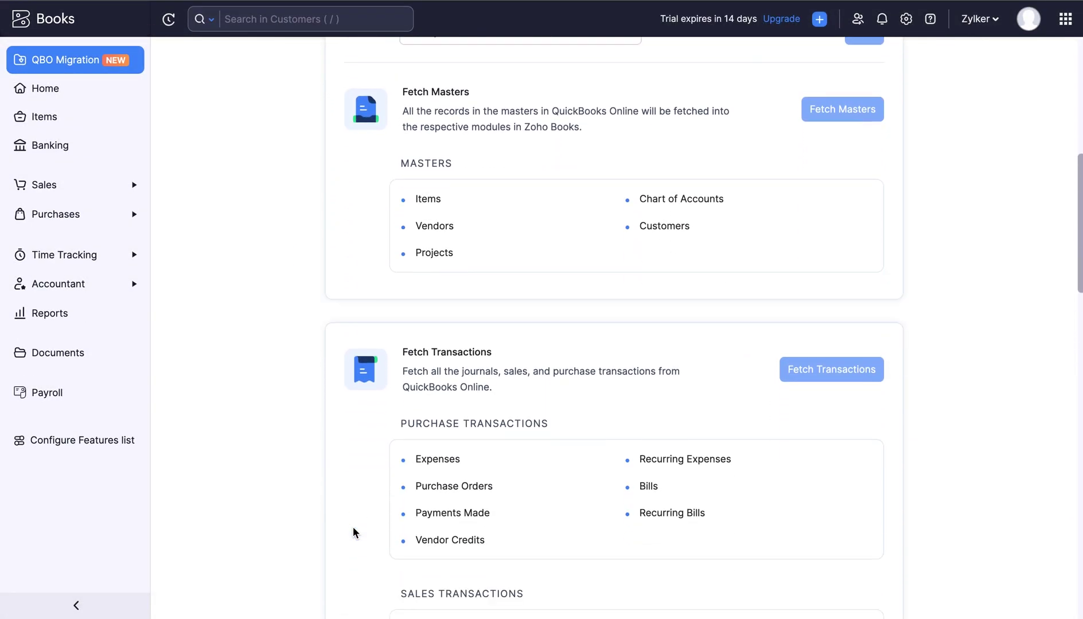
scroll(354, 533, down, 10)
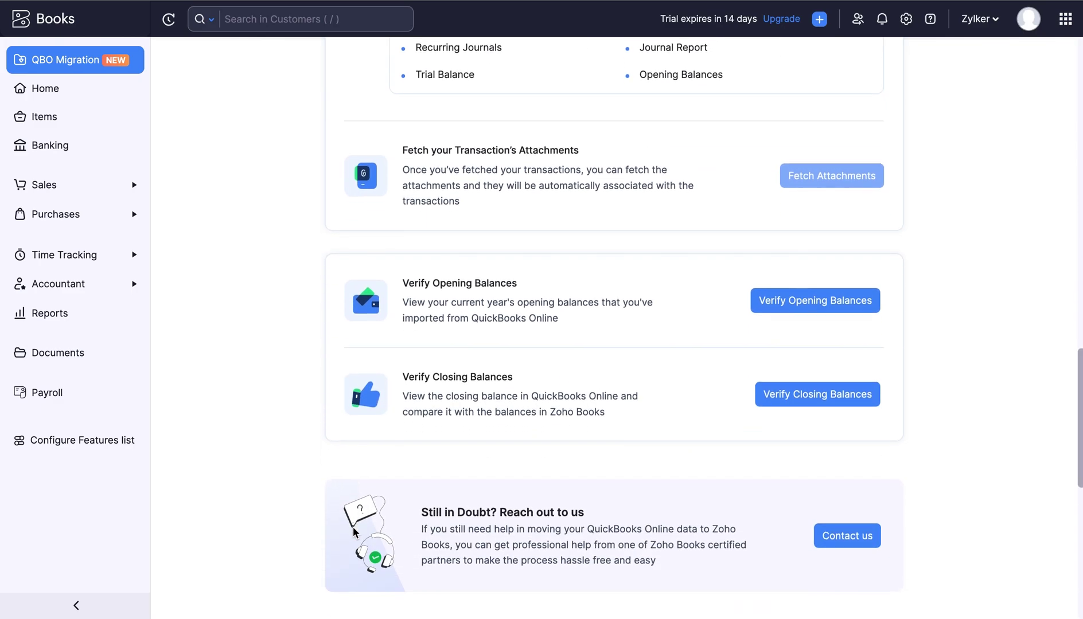
scroll(354, 533, up, 20)
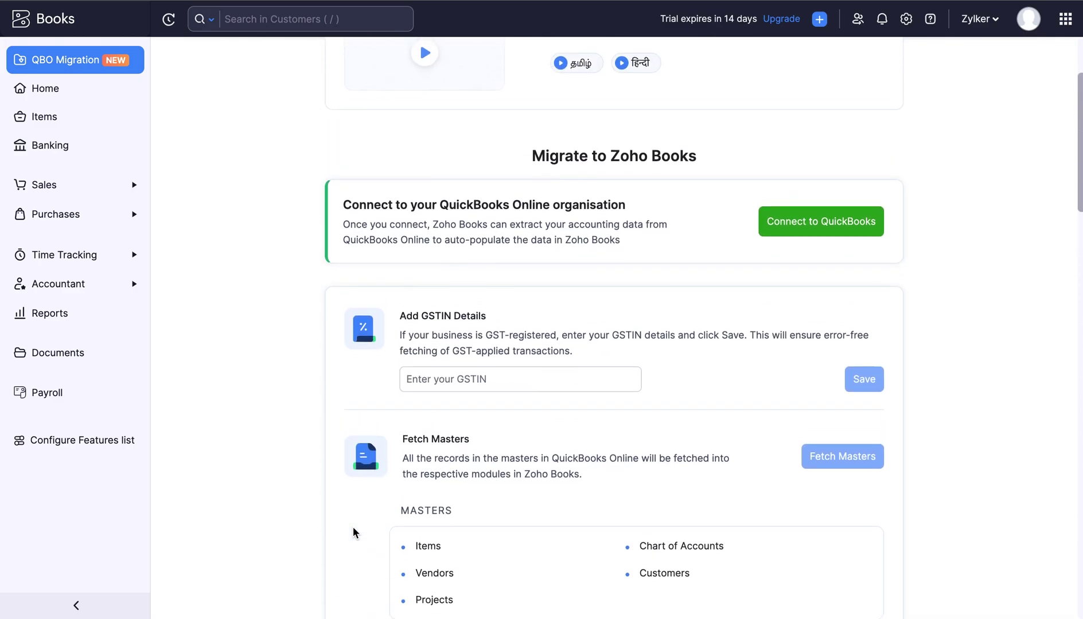
scroll(353, 533, up, 2)
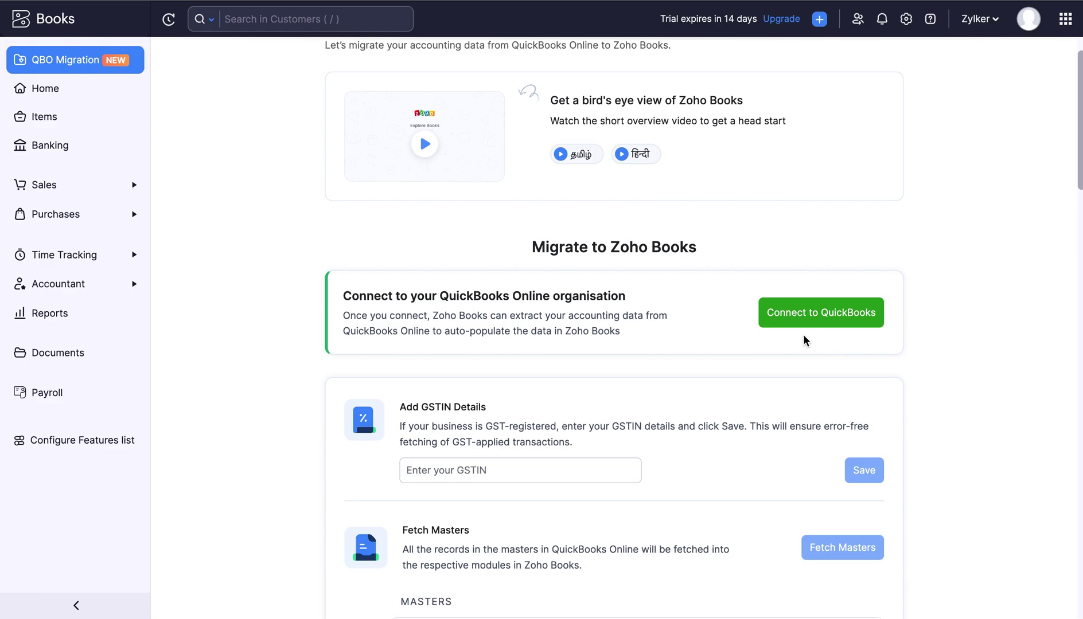
click(826, 327)
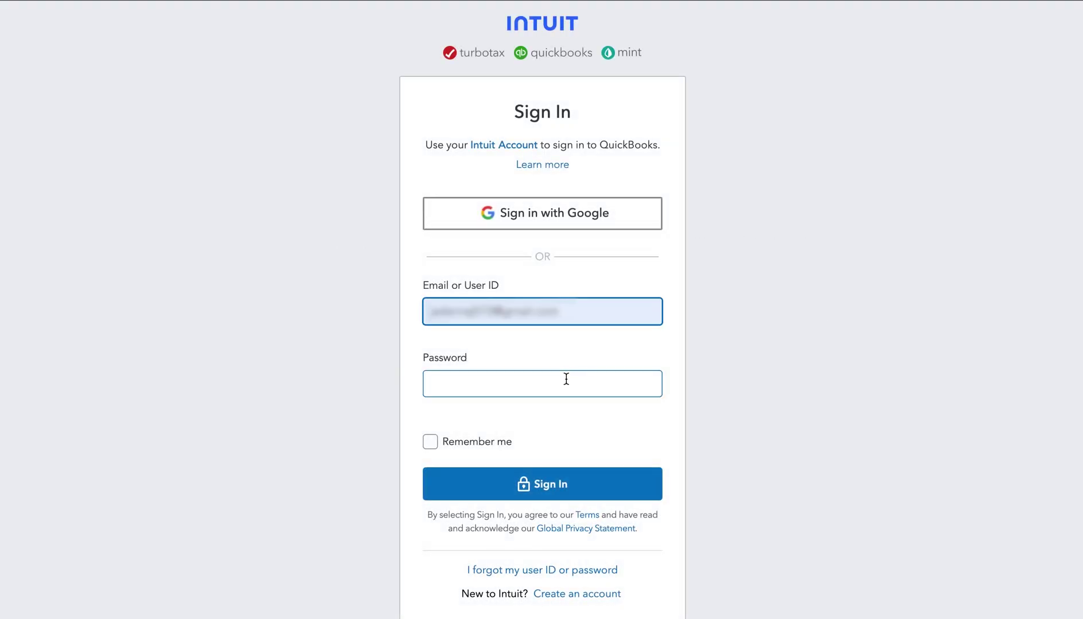
Sign in to Intuit and confirm identity with a texted verification code
click(551, 390)
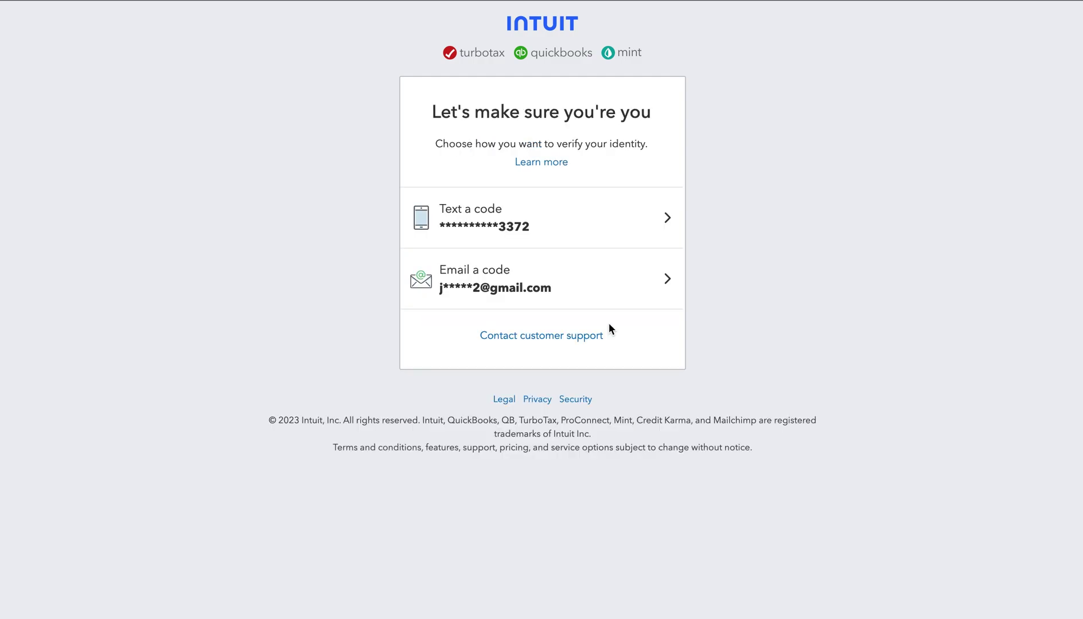
click(644, 222)
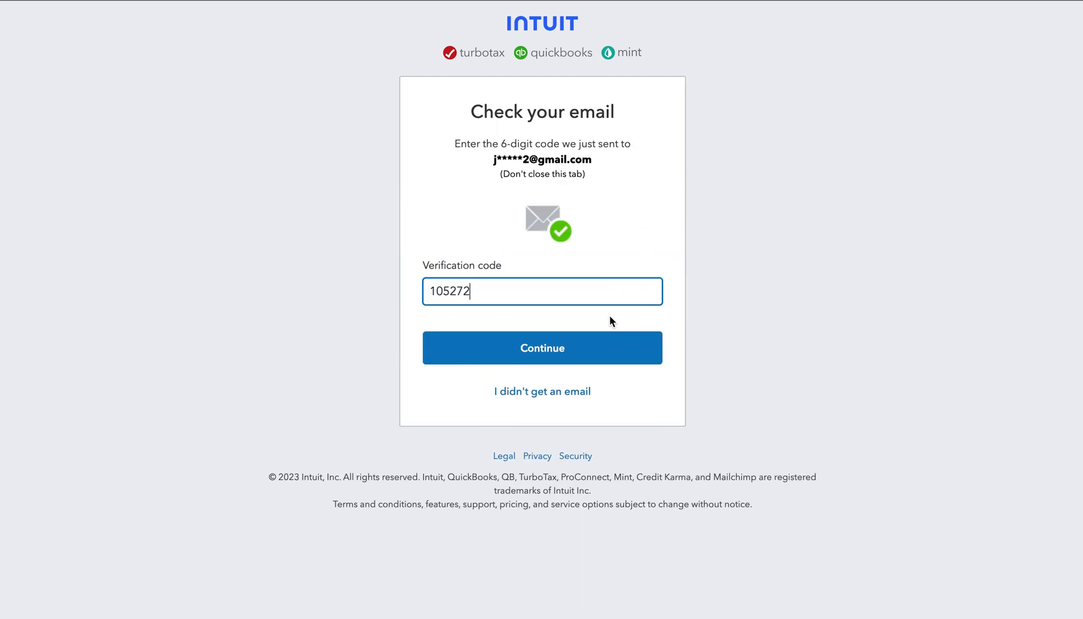
click(586, 346)
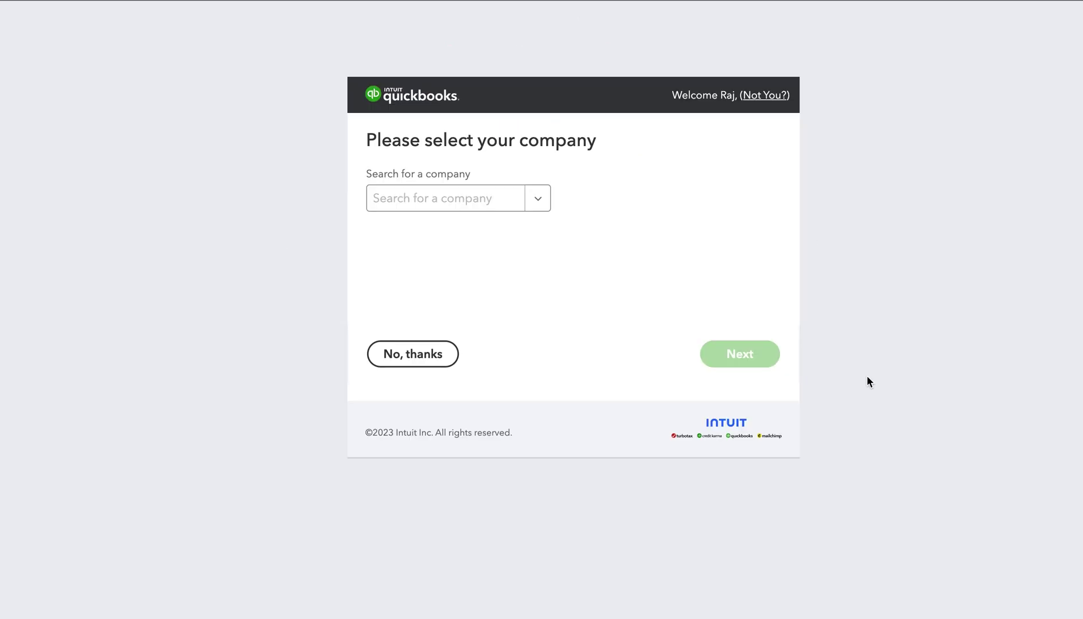
Choose Sandbox Company_IN_3 from the company list and authorise its connection to Zoho Books
click(473, 211)
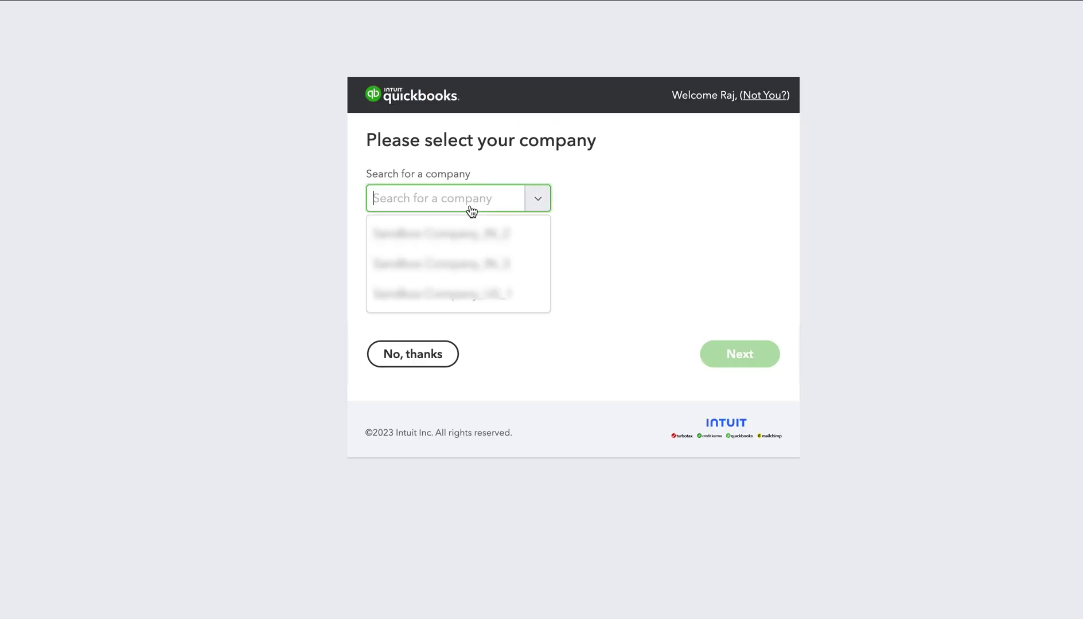
click(469, 272)
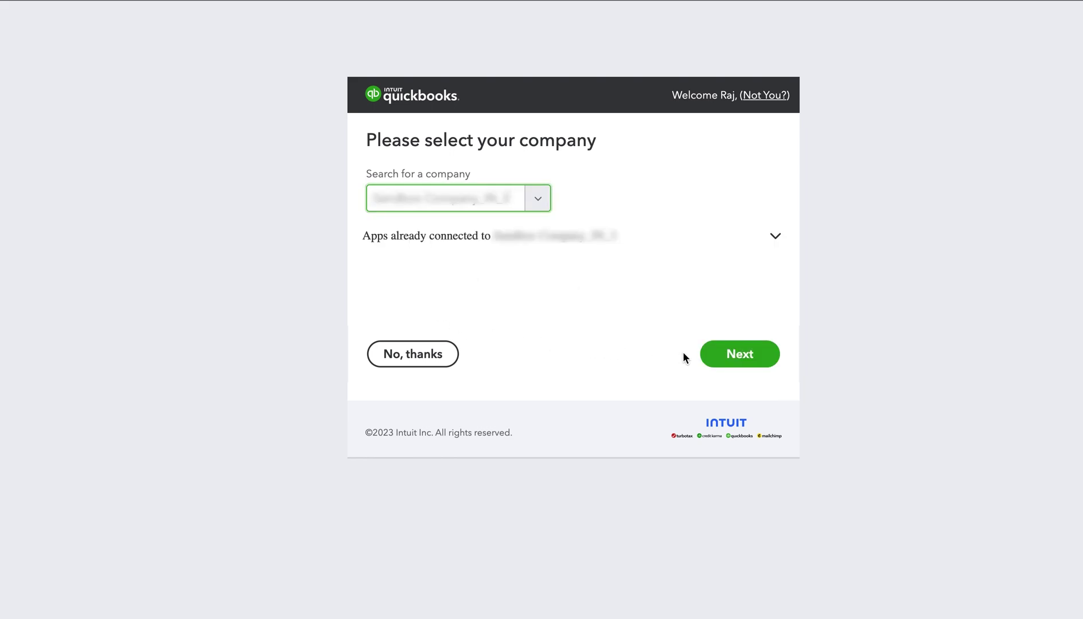
click(711, 352)
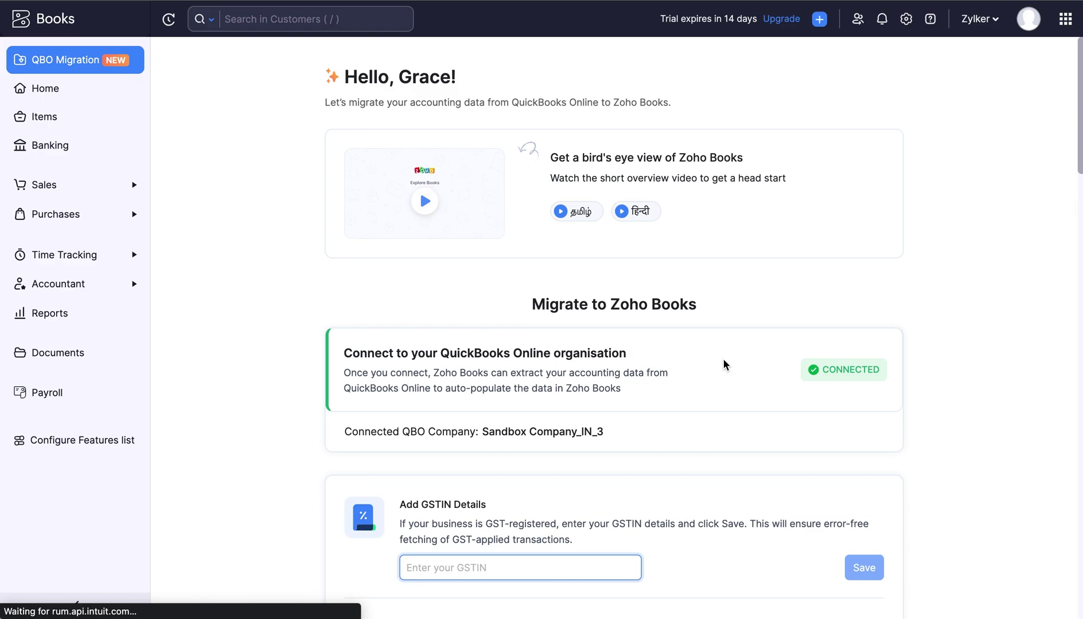
Scroll through the Fetch Masters, Fetch Transactions and Verify Balances sections of the migration page
scroll(603, 481, down, 5)
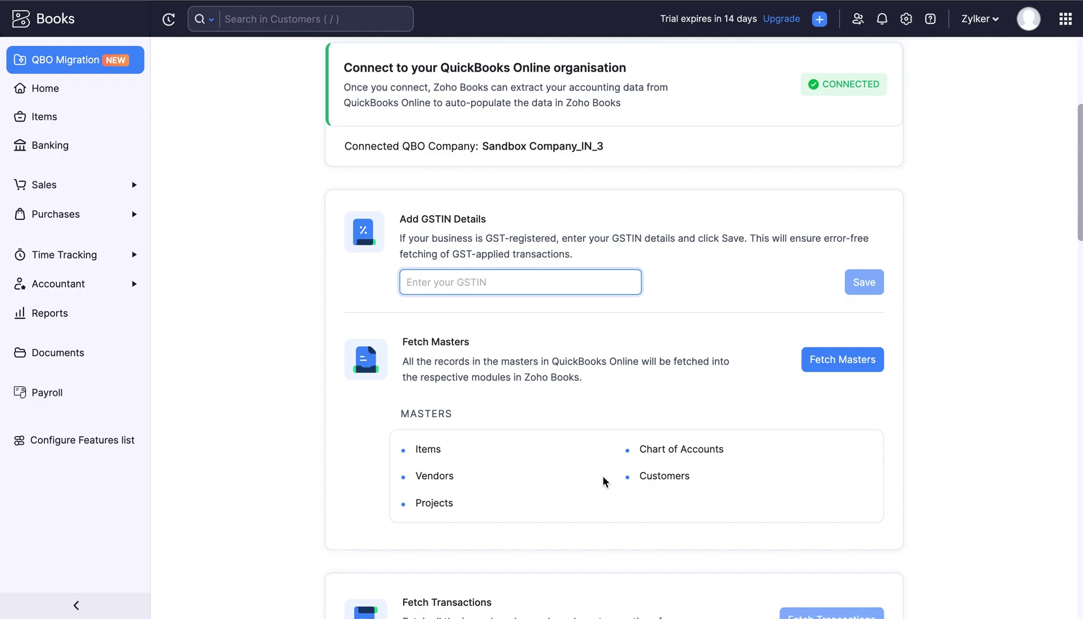
scroll(603, 477, down, 5)
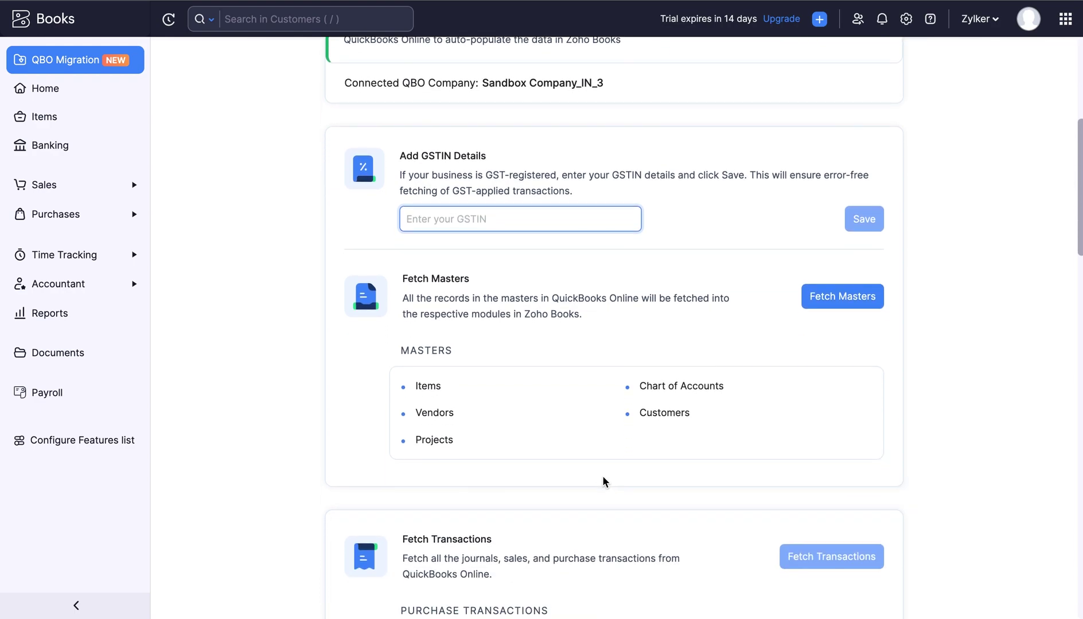
scroll(603, 479, down, 8)
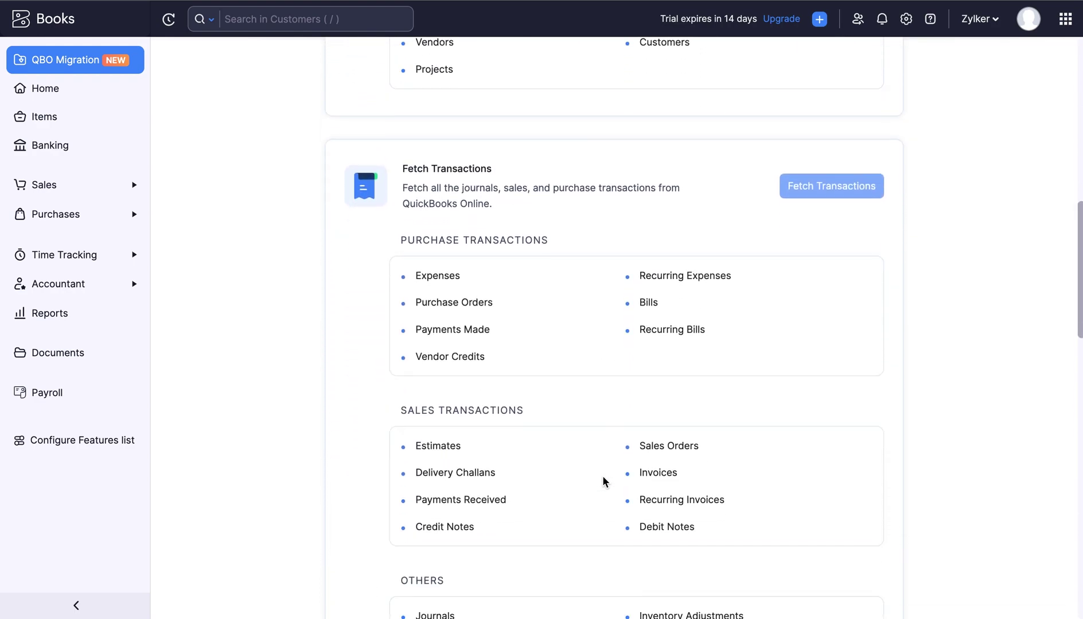
scroll(603, 479, down, 4)
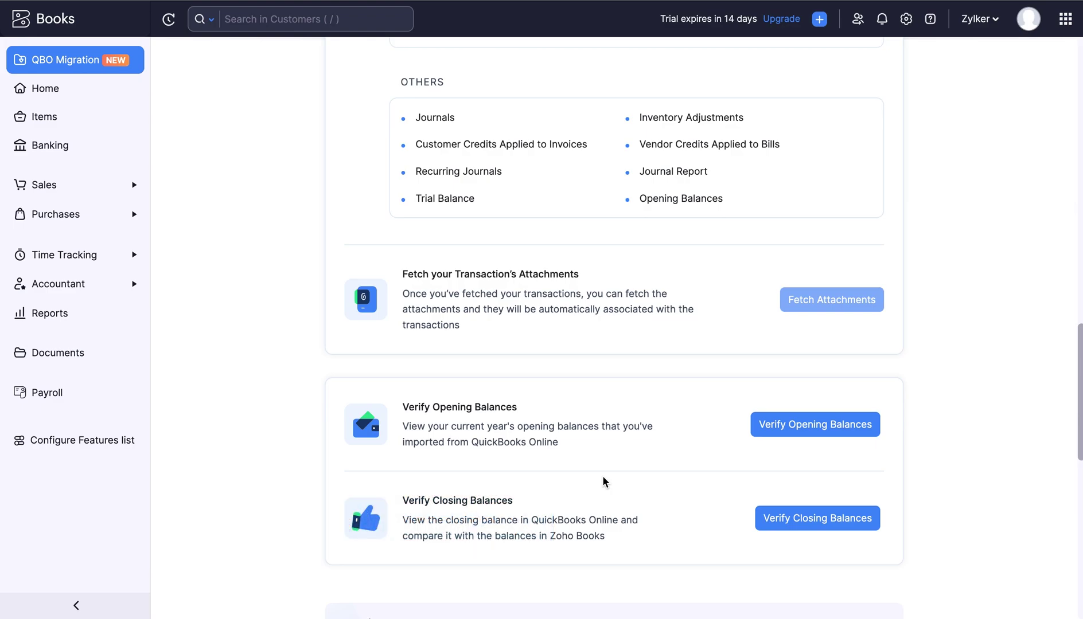
scroll(602, 481, up, 9)
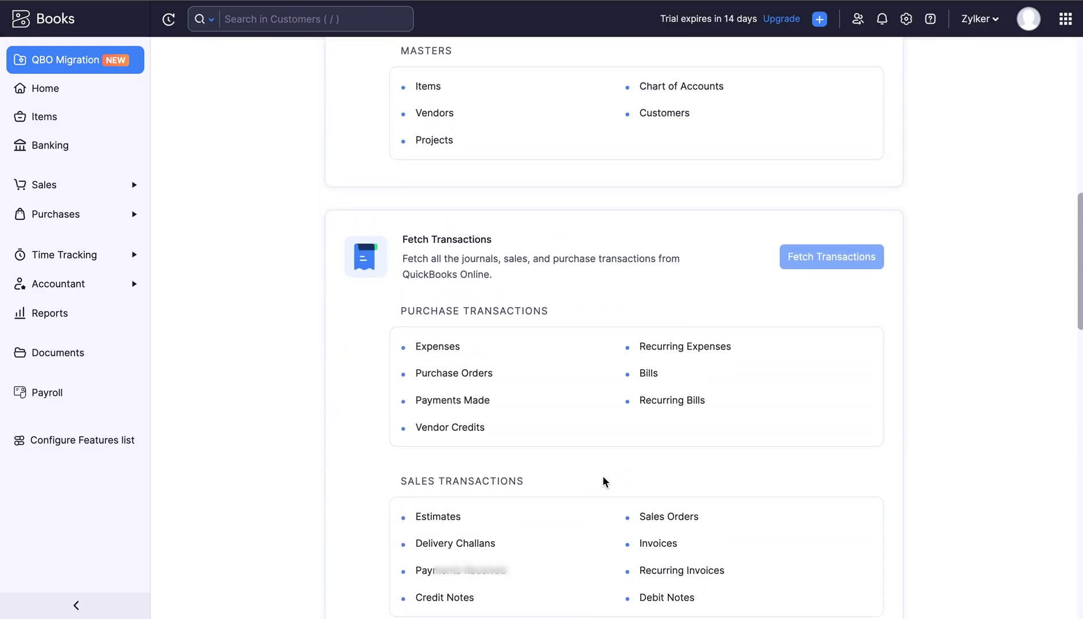
scroll(603, 480, up, 8)
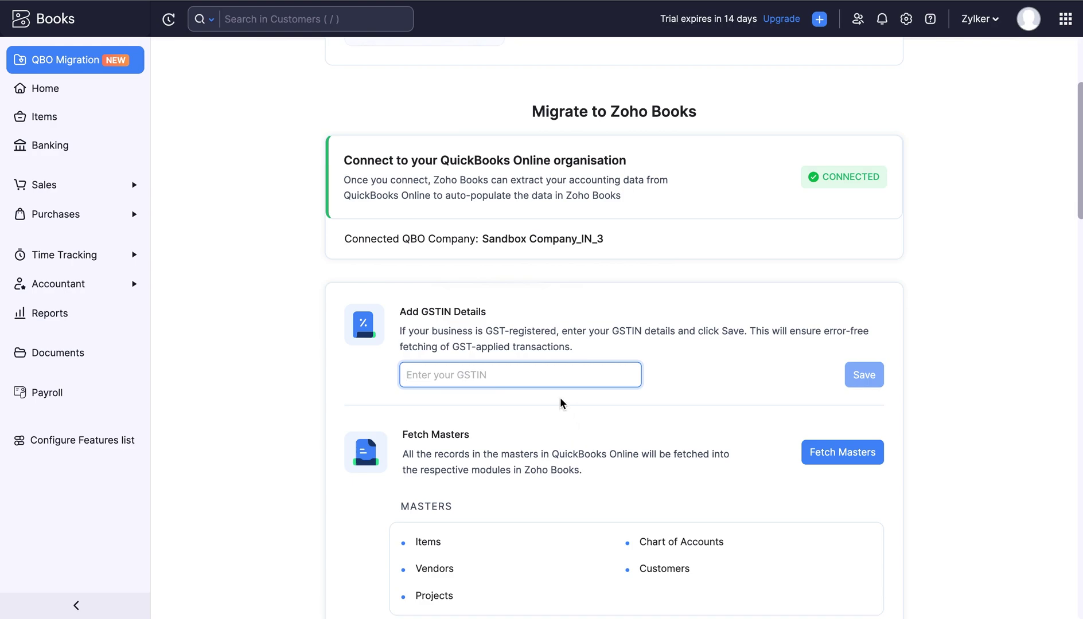
Paste the business's GSTIN into the migration page and save it
click(551, 375)
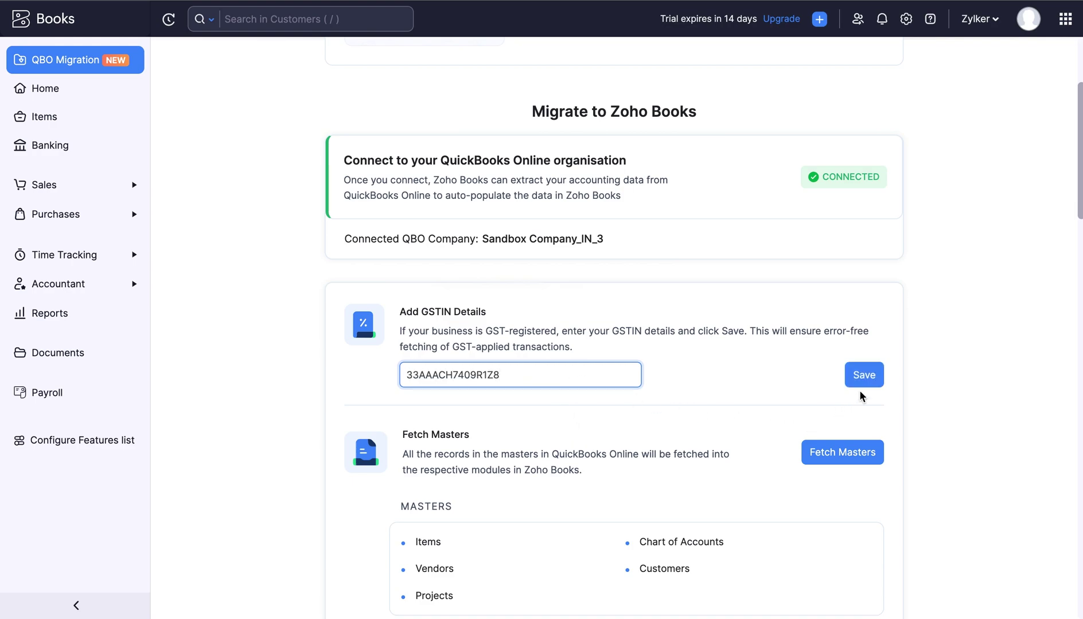
click(866, 384)
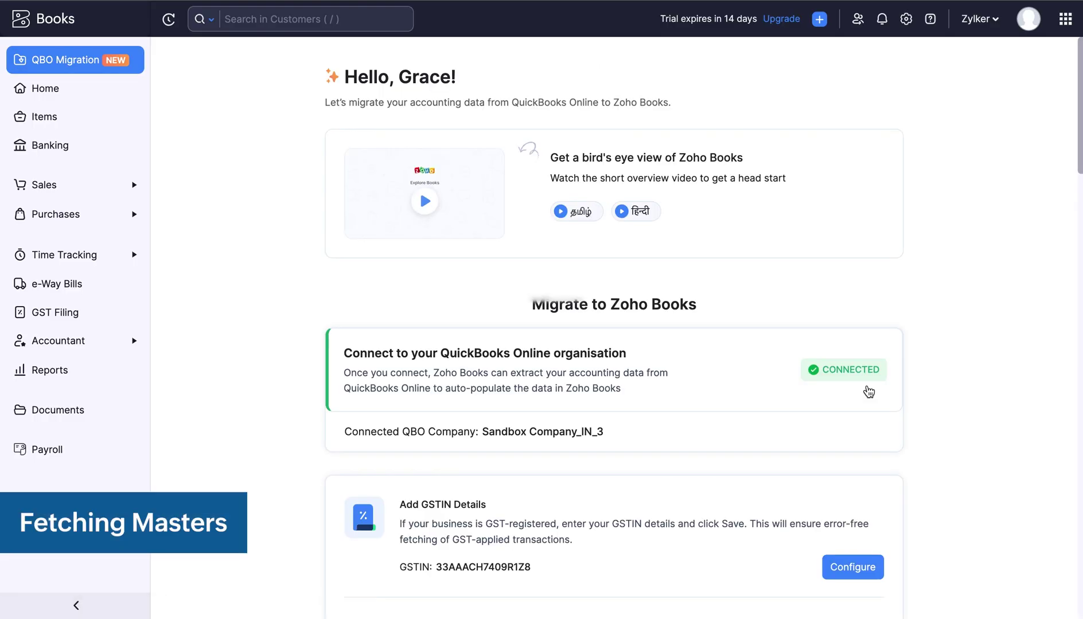
scroll(869, 392, down, 3)
scroll(869, 392, down, 2)
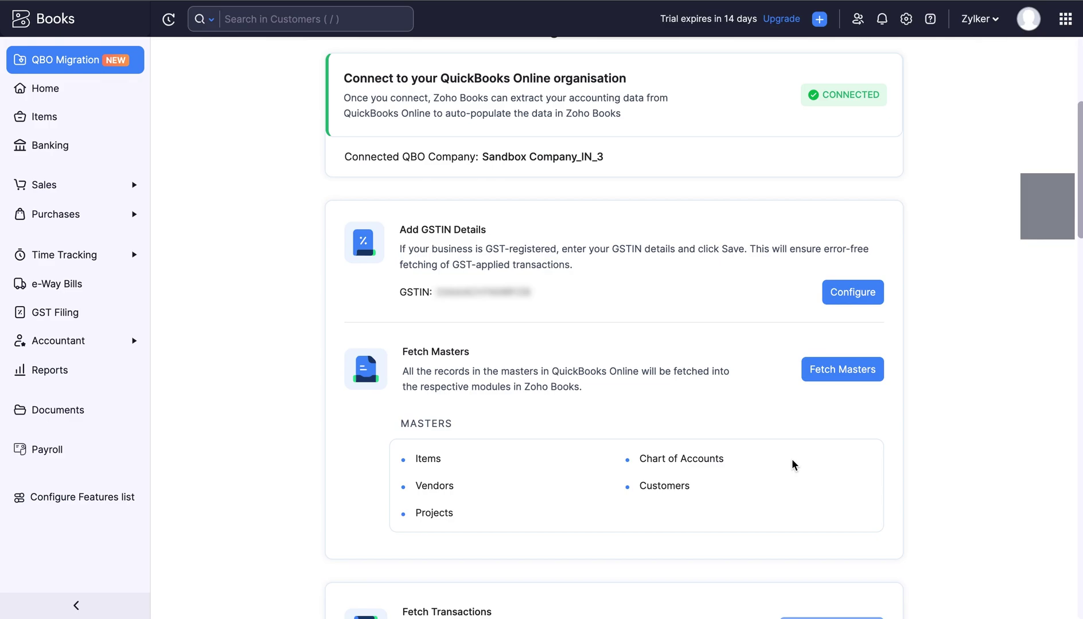
Acknowledge the limitations and fetch the master records from QuickBooks
click(852, 380)
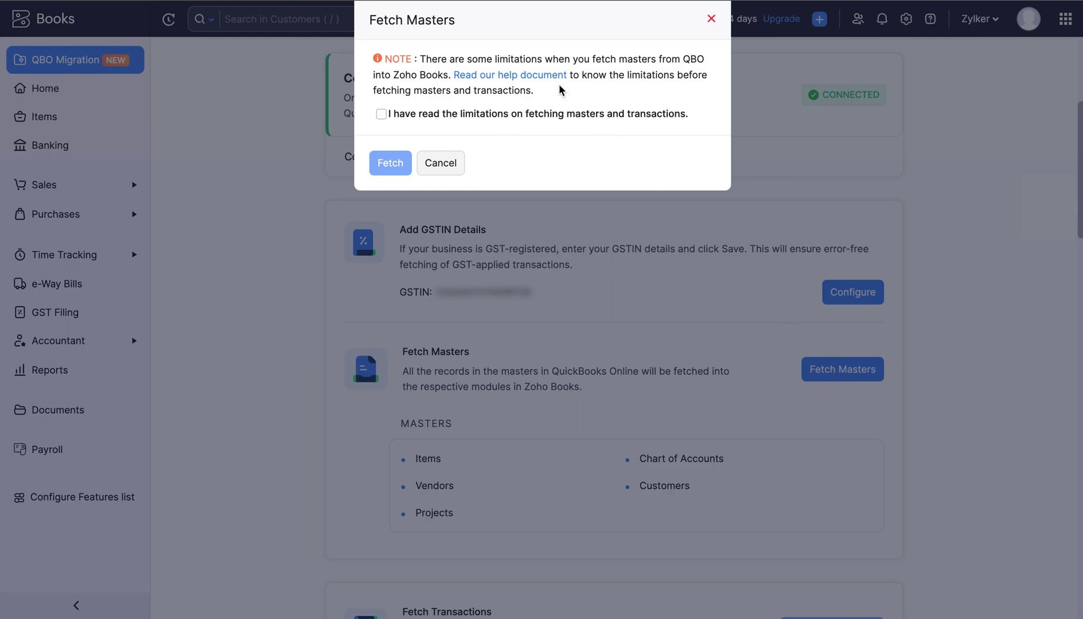
click(381, 115)
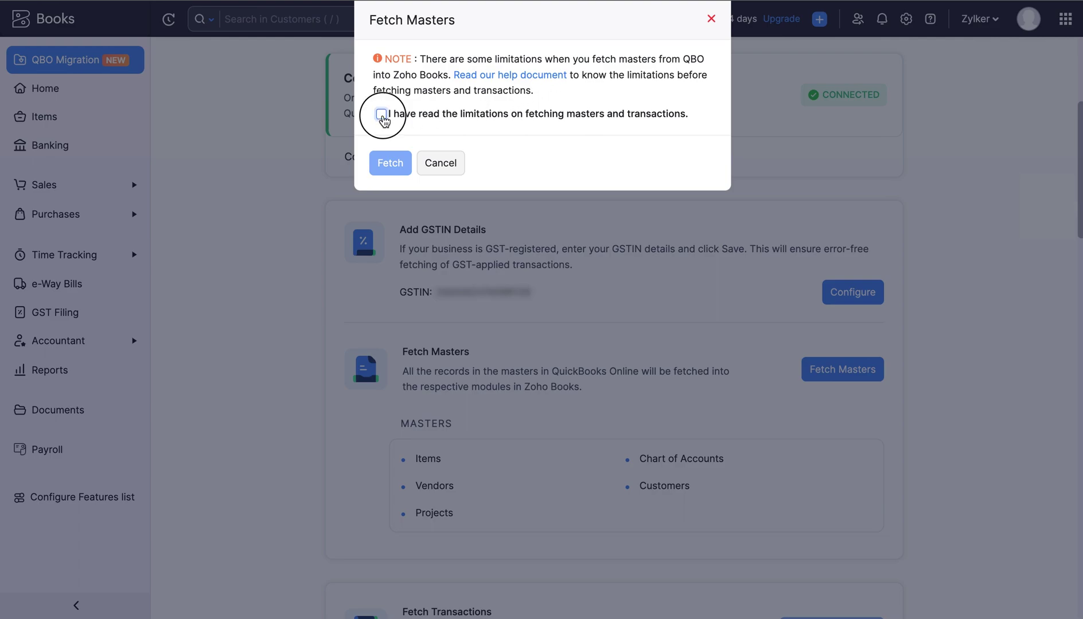
click(394, 173)
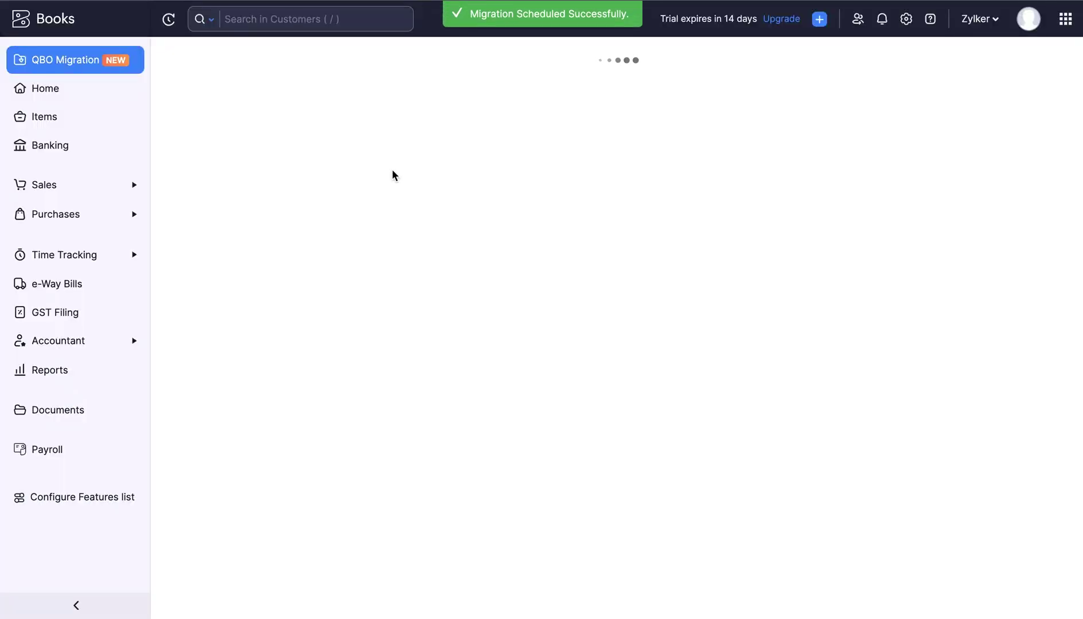
Download the failed master records report as a ZIP file
scroll(393, 176, down, 1)
scroll(394, 176, down, 5)
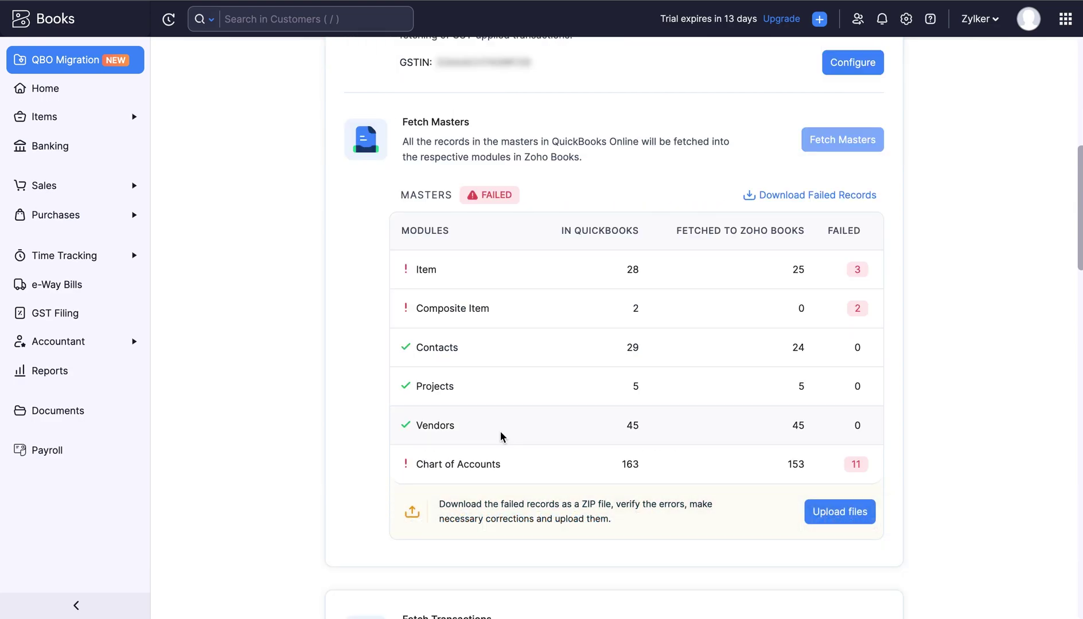
click(784, 202)
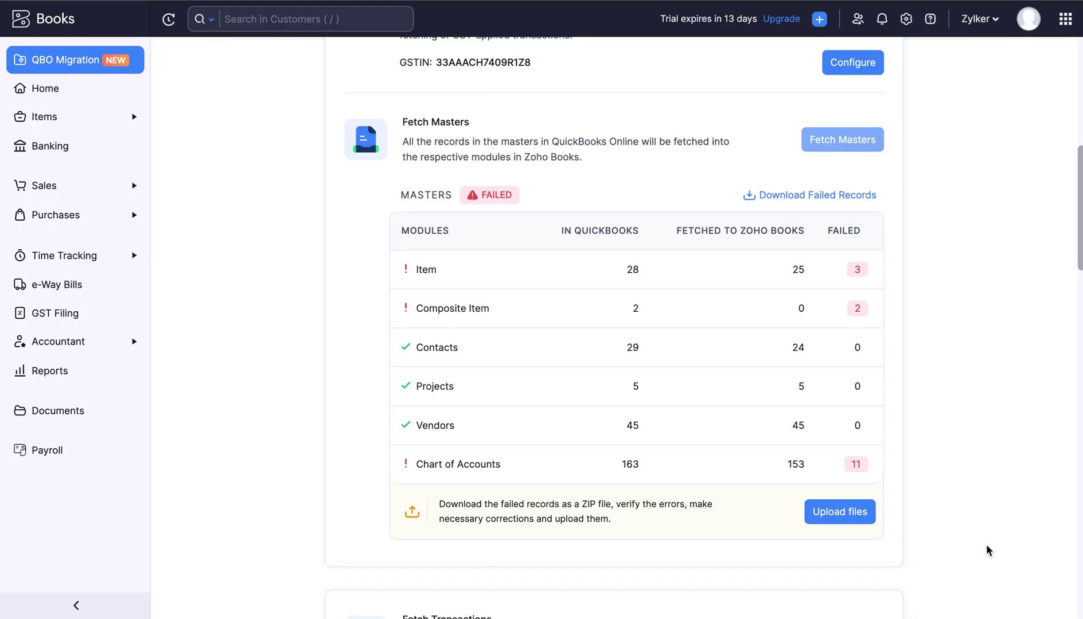
Upload the corrected SYSTEM_account.csv, import 1 of 12 accounts, and complete the upload
click(847, 519)
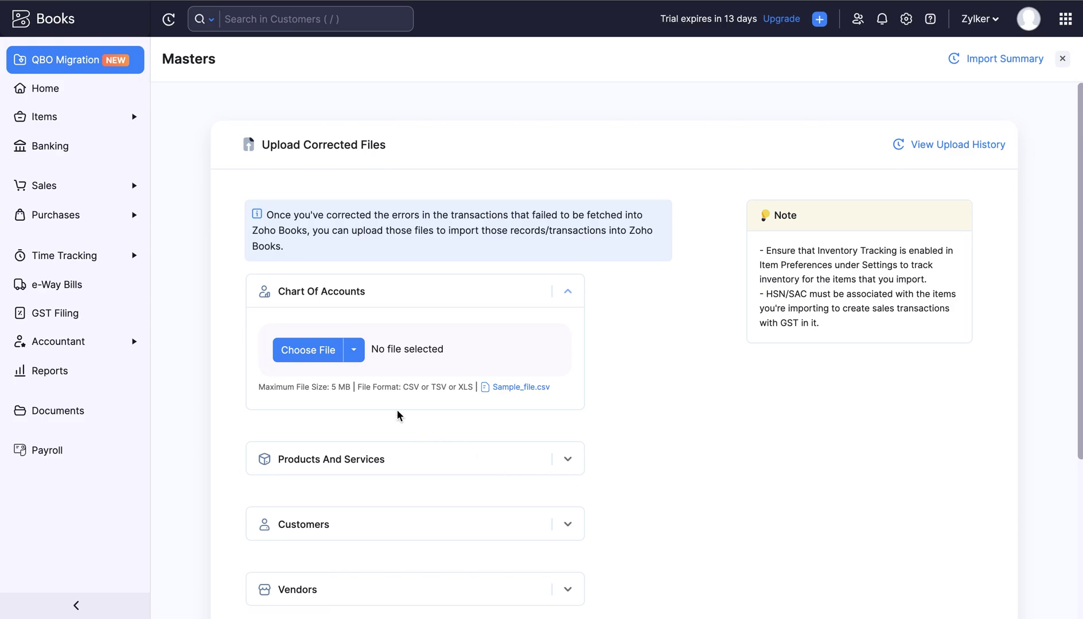
click(332, 359)
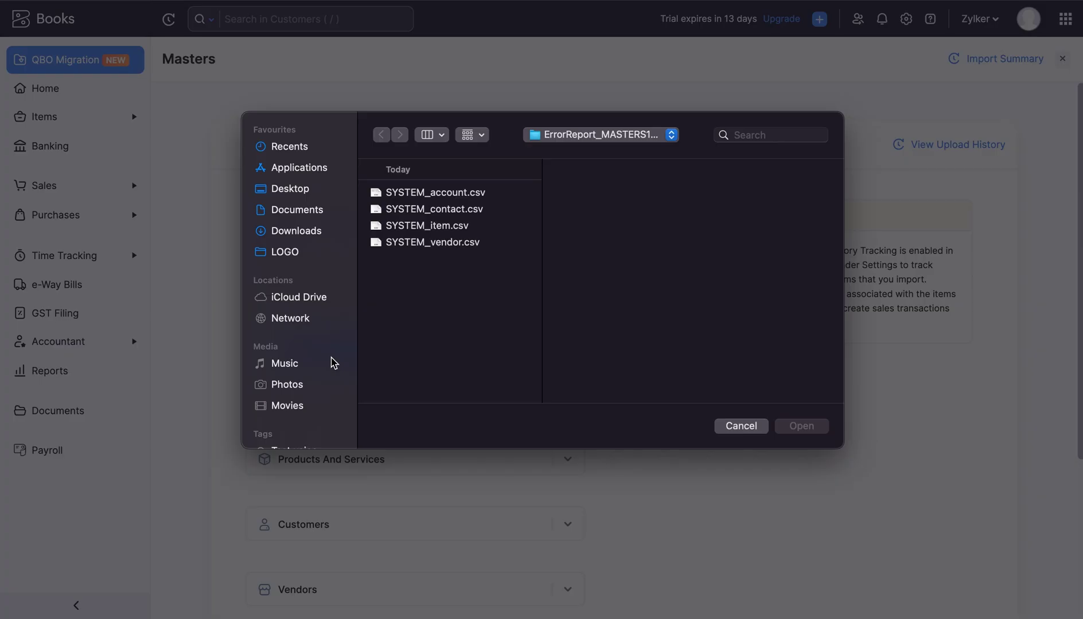
click(485, 197)
click(812, 428)
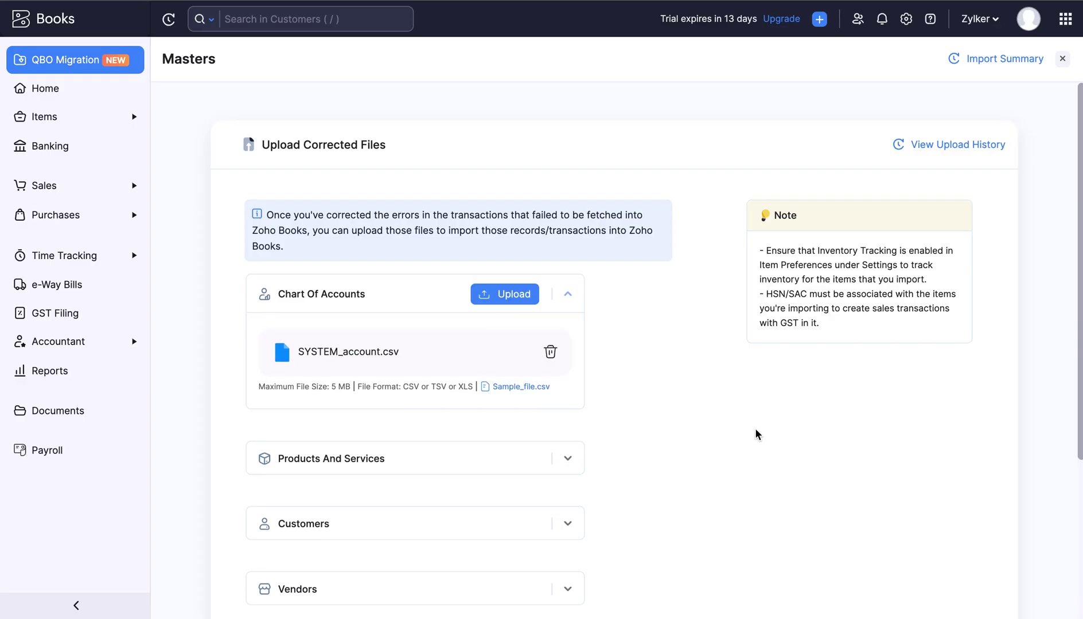
click(513, 308)
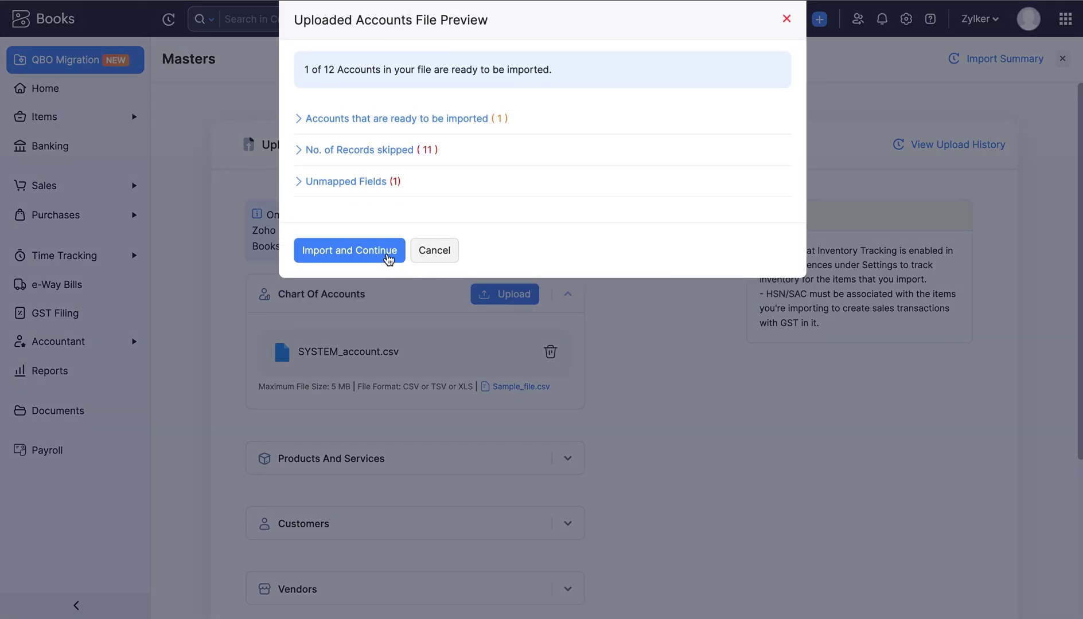
click(385, 256)
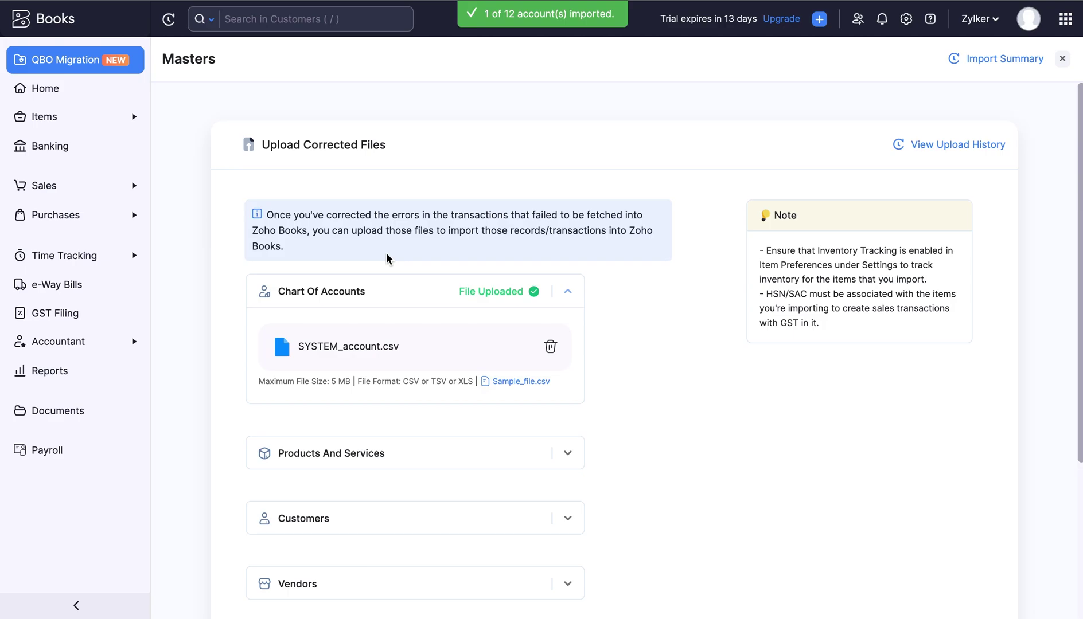
scroll(386, 259, down, 4)
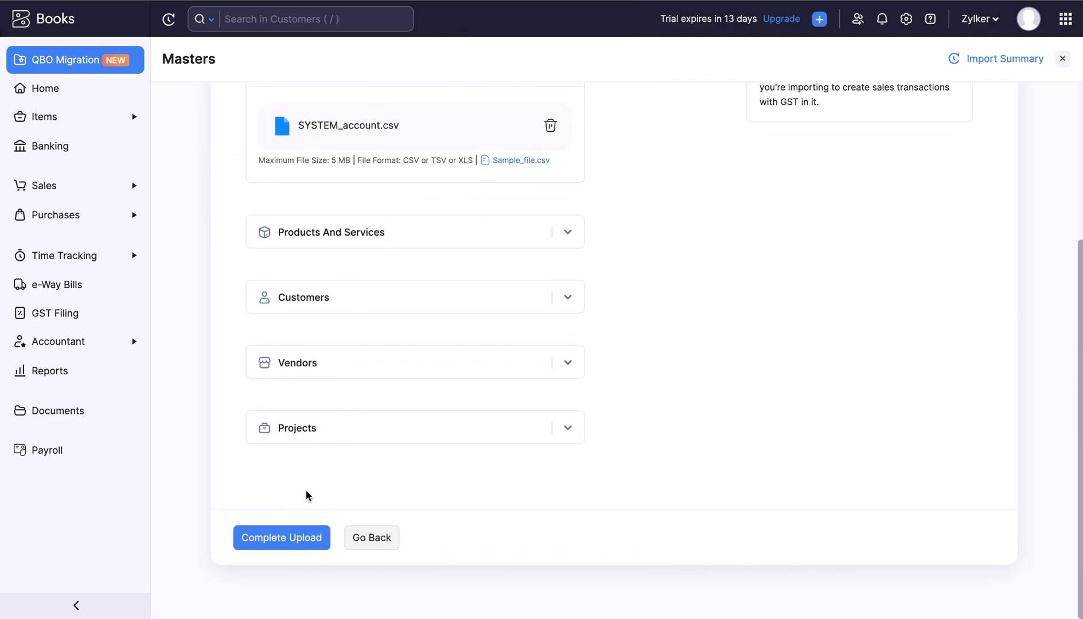
click(273, 548)
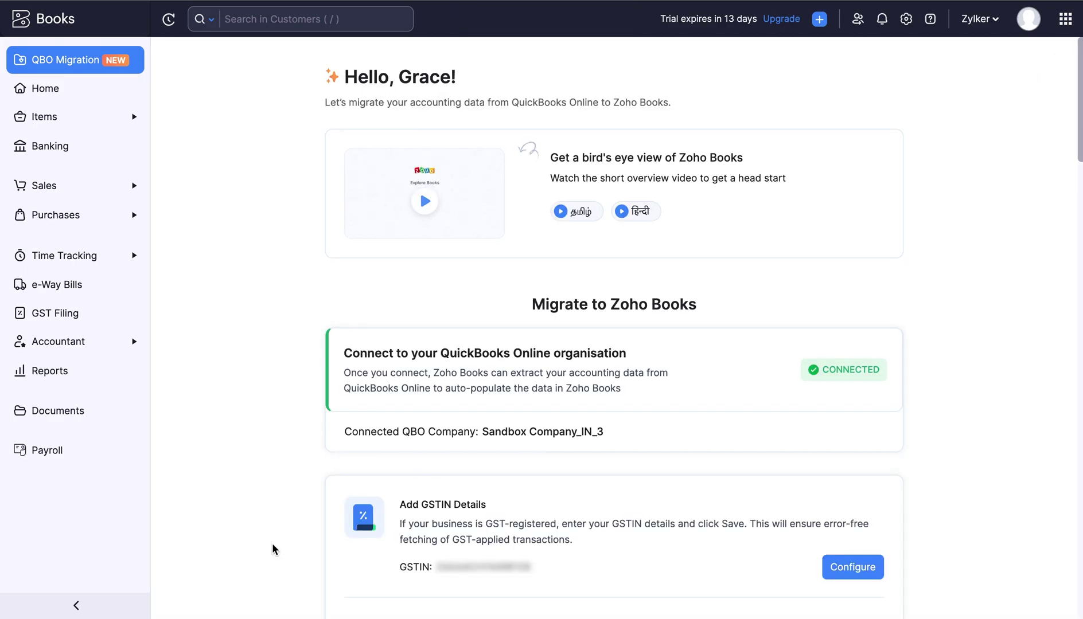
scroll(274, 550, down, 6)
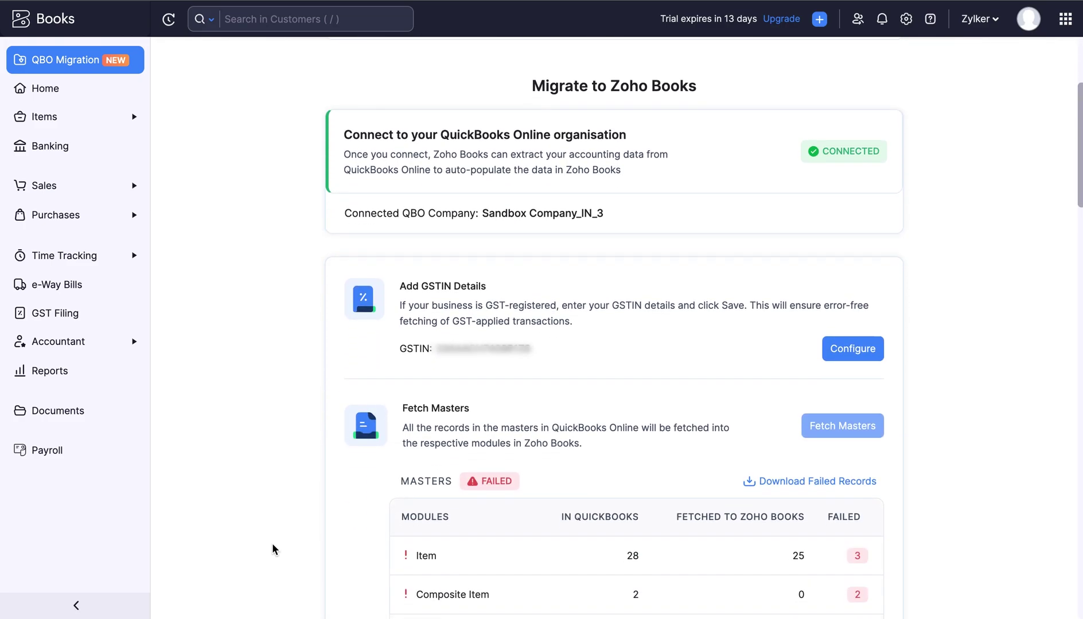
Check the Chart of Accounts upload history and the import summary: 172 accounts, 45 vendors, 24 contacts, 28 items
scroll(273, 549, down, 3)
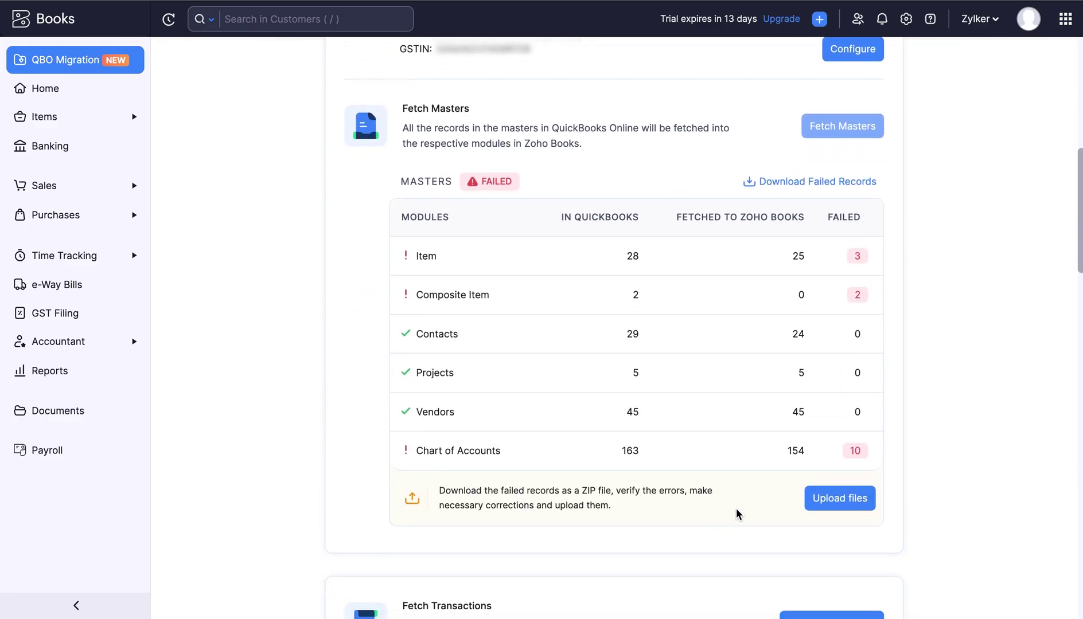
click(810, 499)
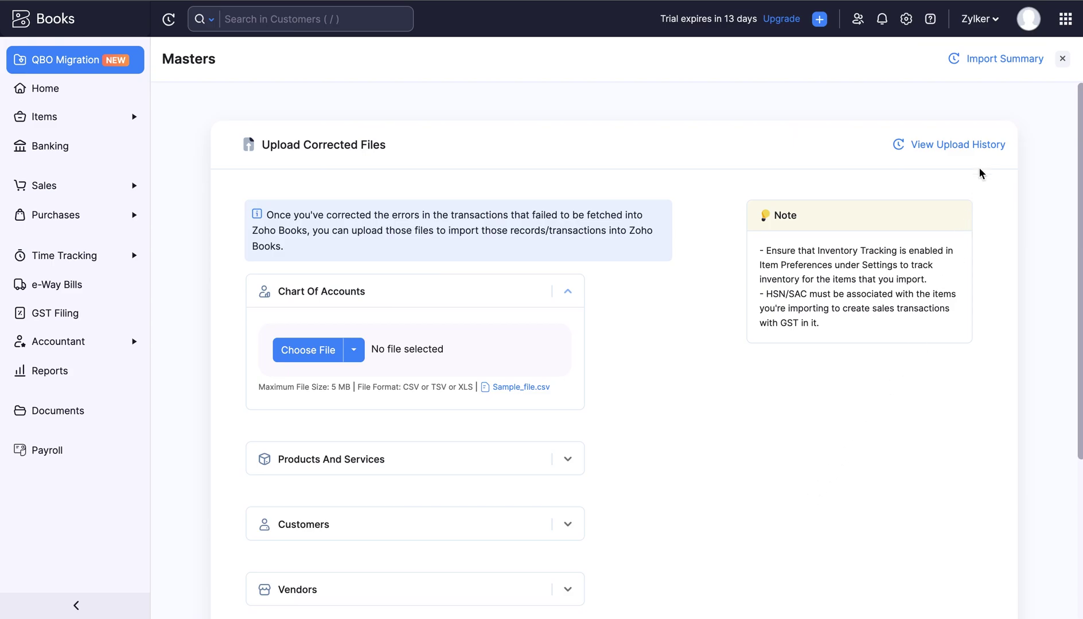
click(990, 147)
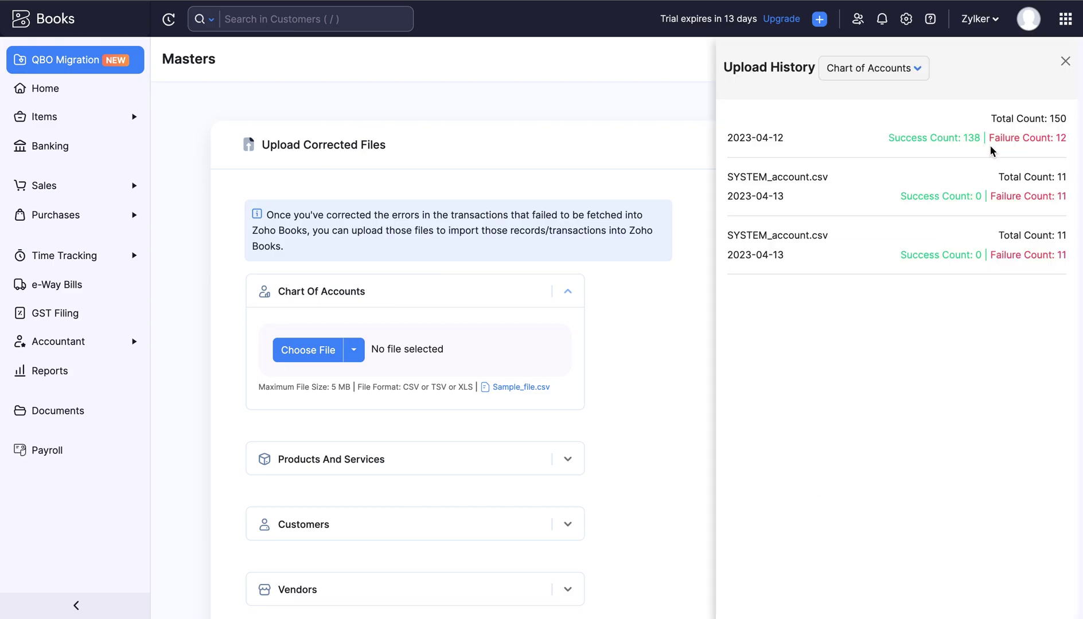
click(1065, 61)
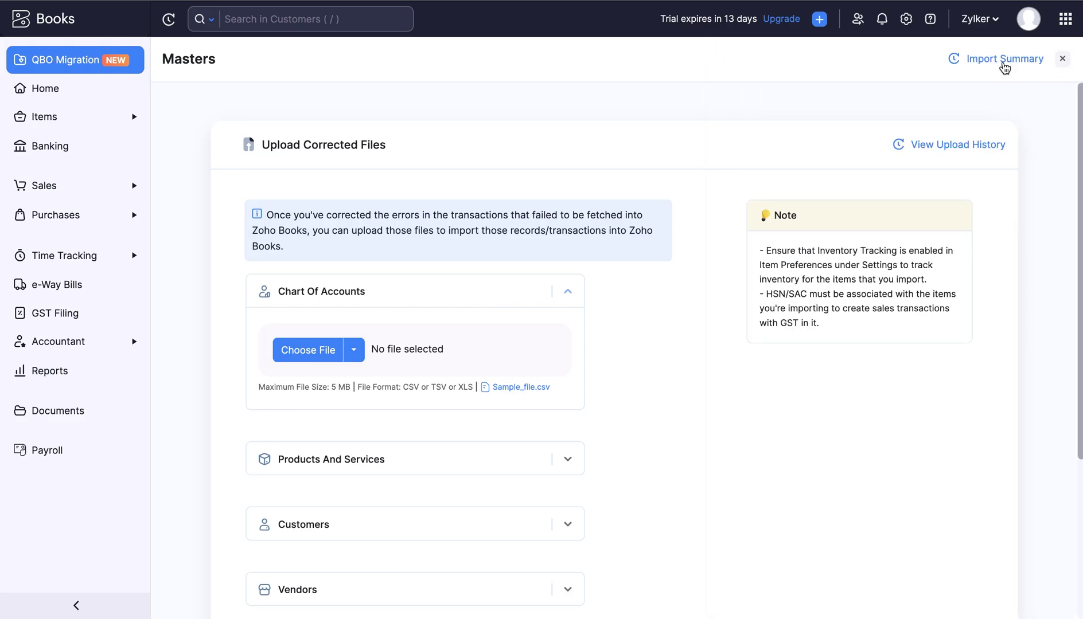
click(1004, 60)
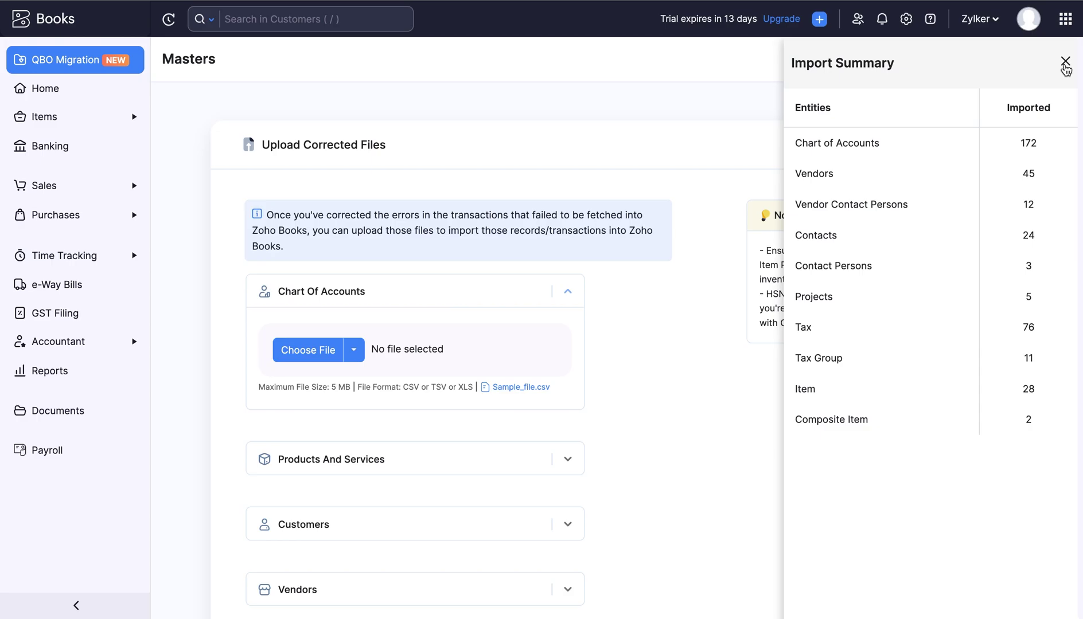
click(1065, 62)
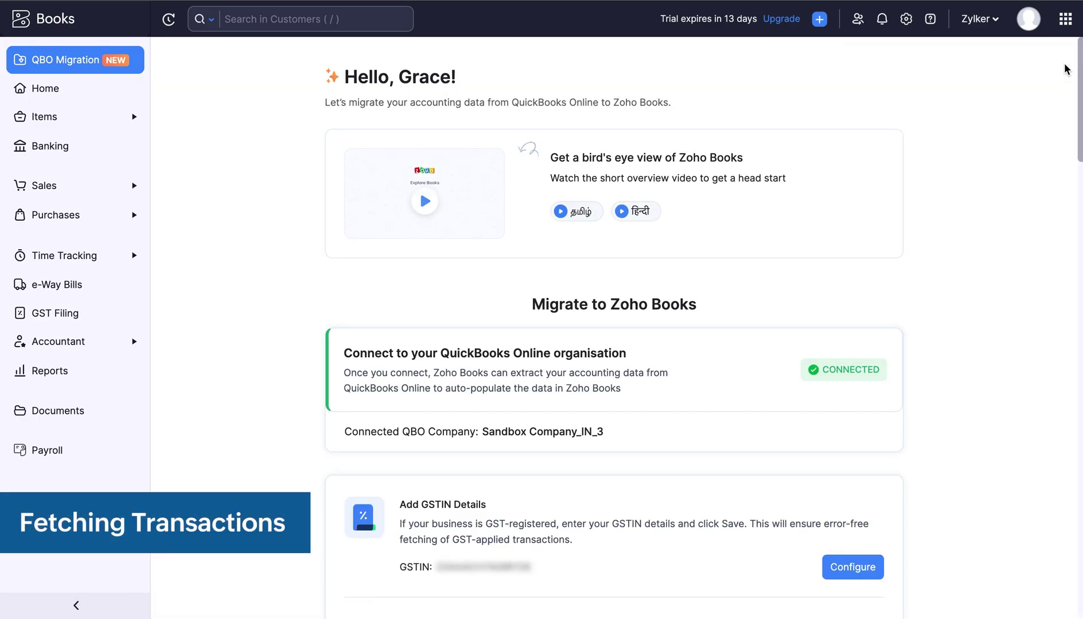
Fetch QuickBooks transactions from 01/04/2022, bringing in all purchases including 229 bills
scroll(997, 126, down, 9)
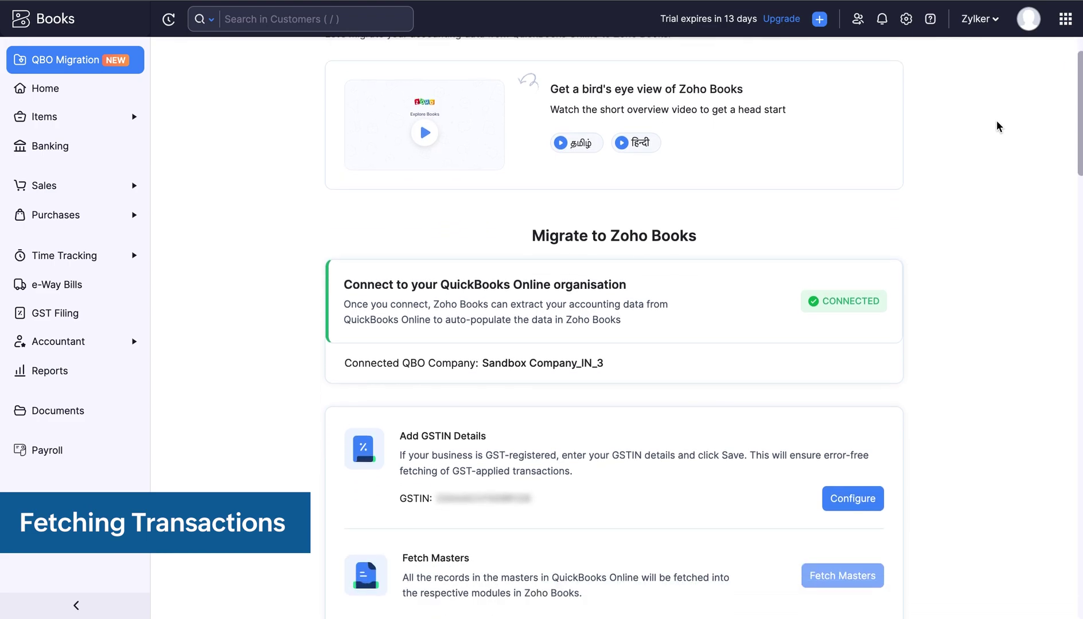
scroll(997, 126, down, 3)
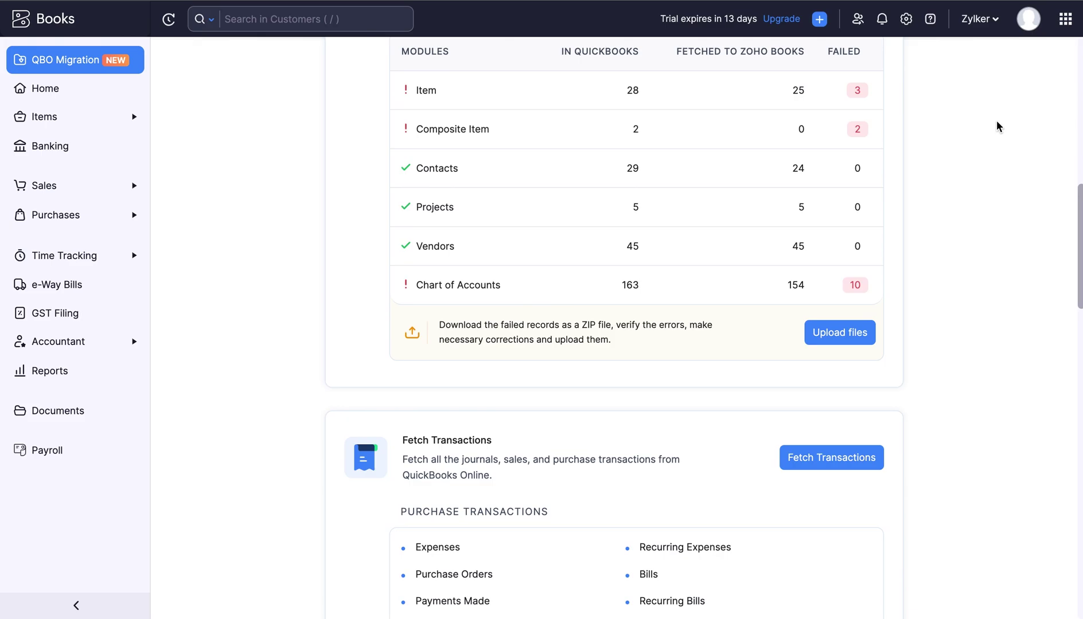
click(814, 459)
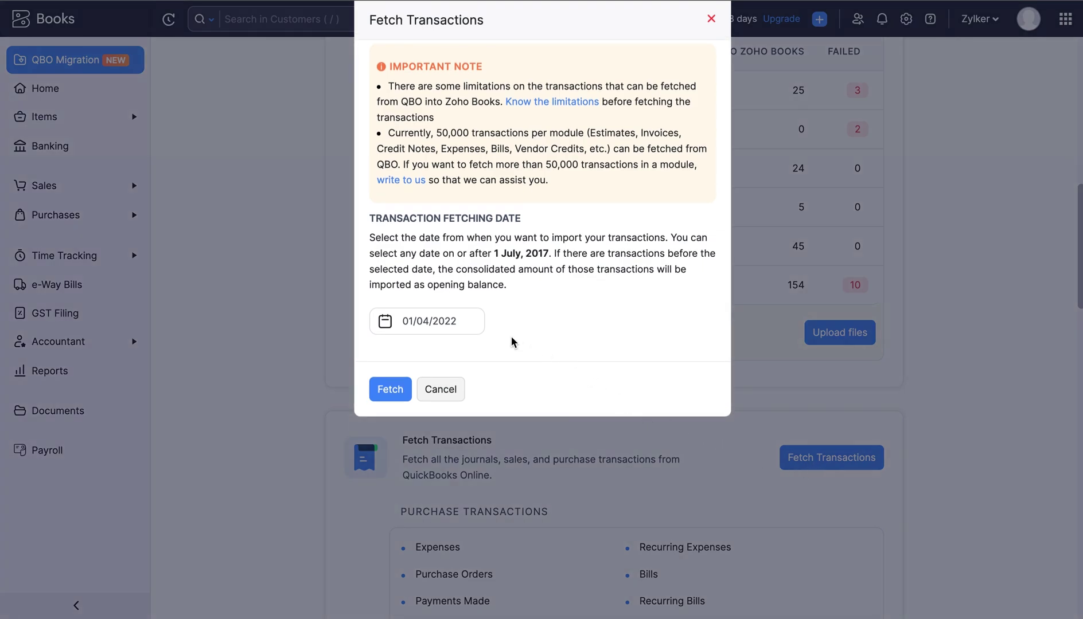
click(395, 392)
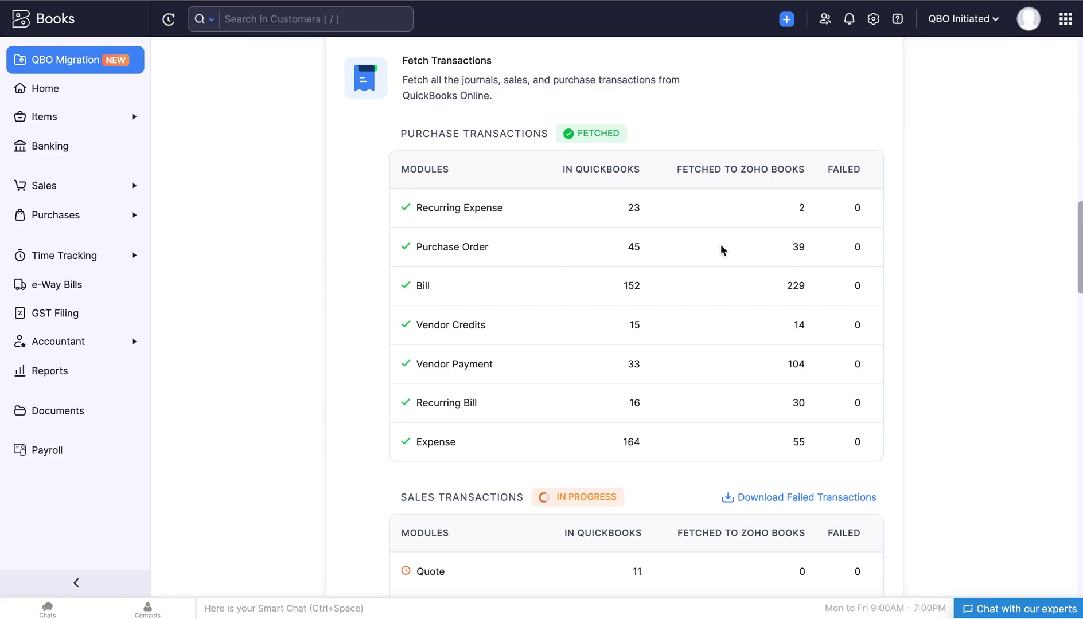
Run Fetch Attachments, which ends as FAILED, and go to the Documents module
scroll(720, 244, down, 12)
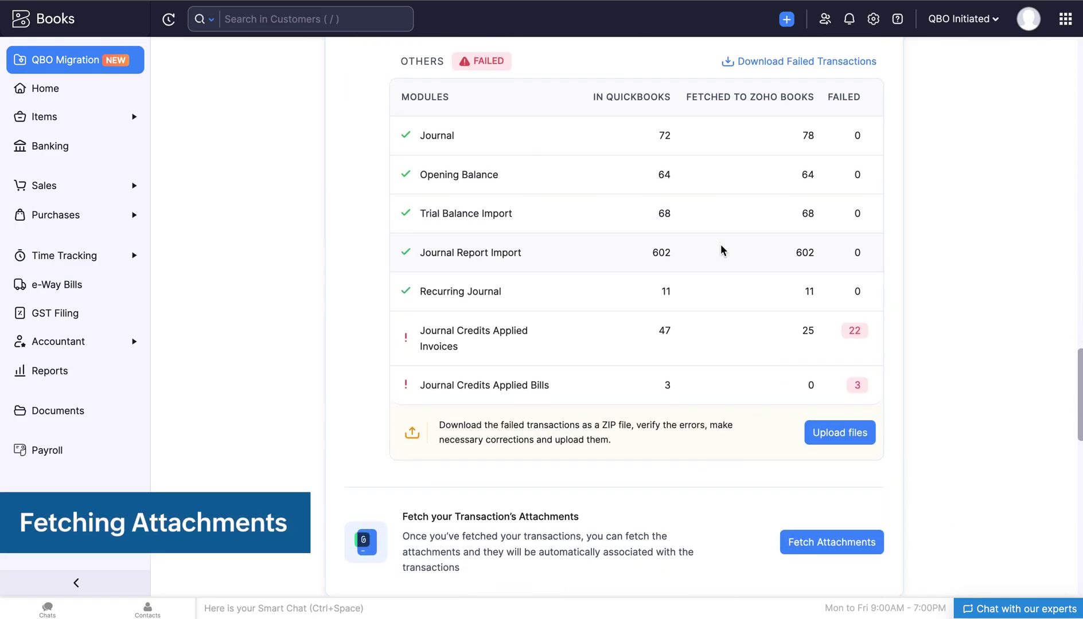
scroll(721, 244, down, 4)
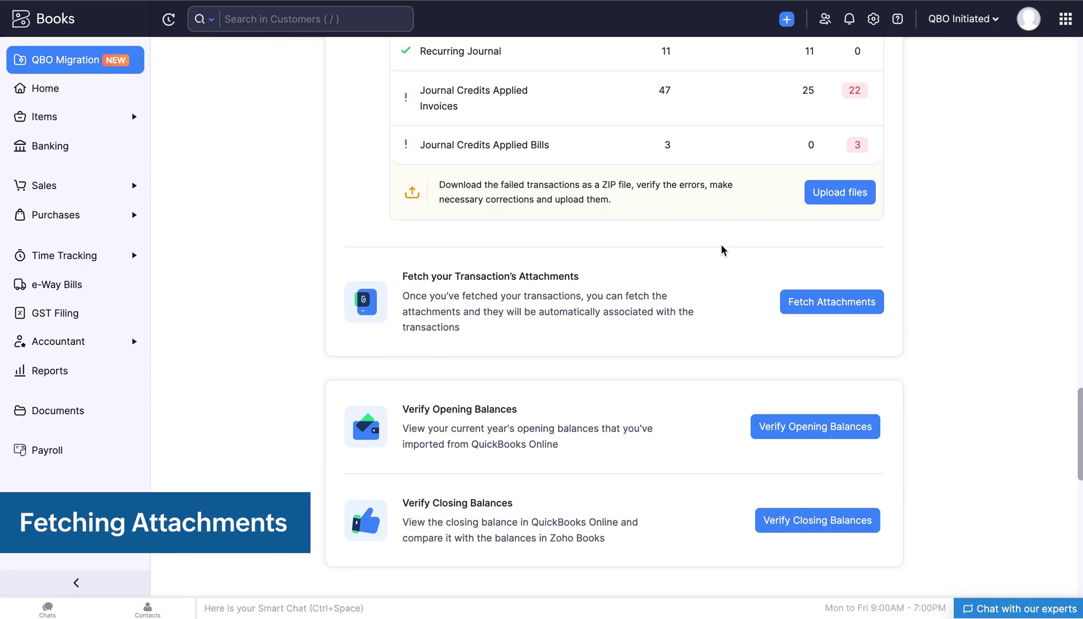
click(813, 311)
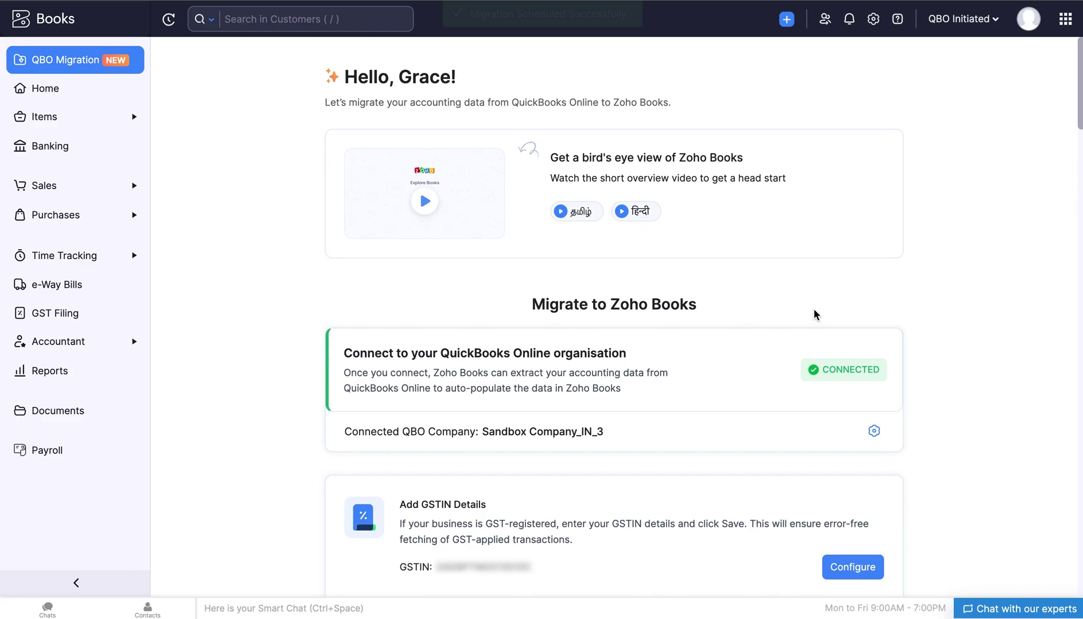
scroll(815, 315, down, 20)
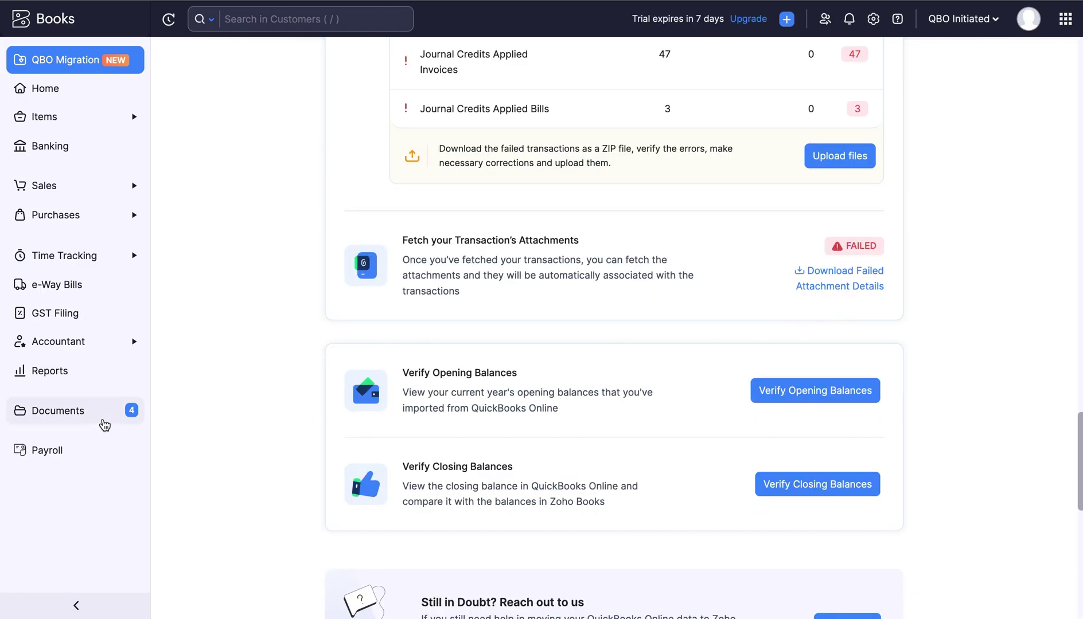
click(105, 425)
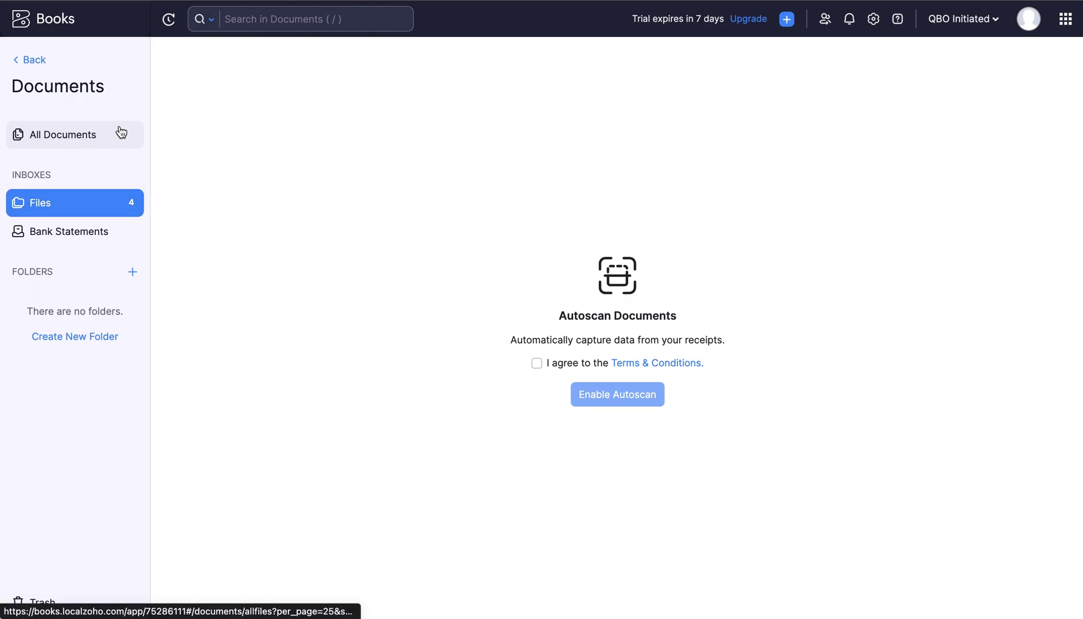
Preview sample_estimates.csv in All Documents, check its Add to options, then leave Documents
click(121, 132)
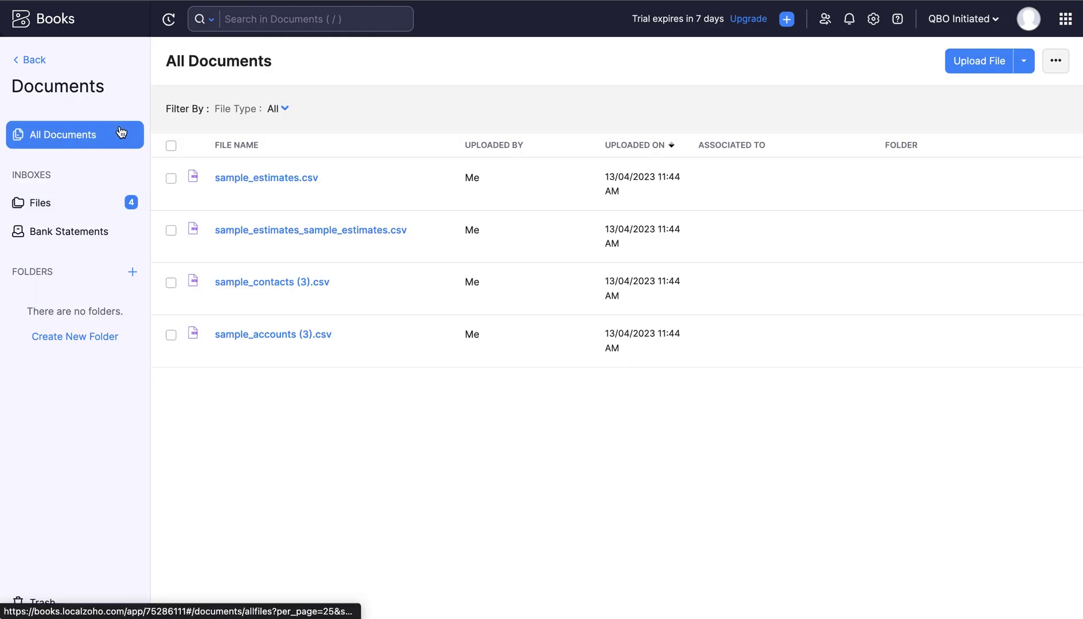
click(373, 185)
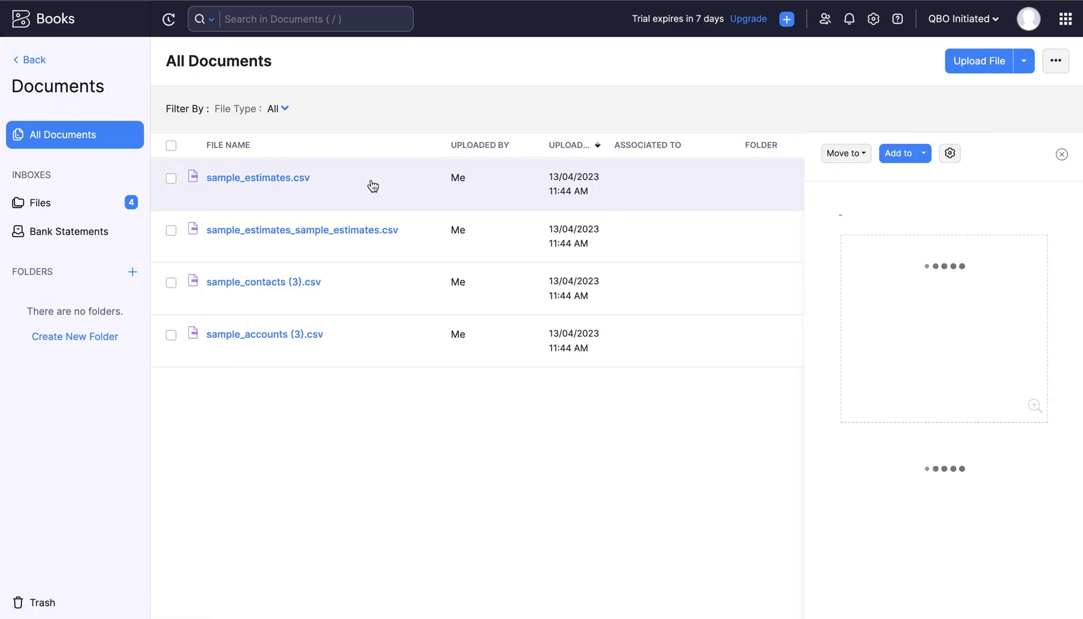
click(898, 161)
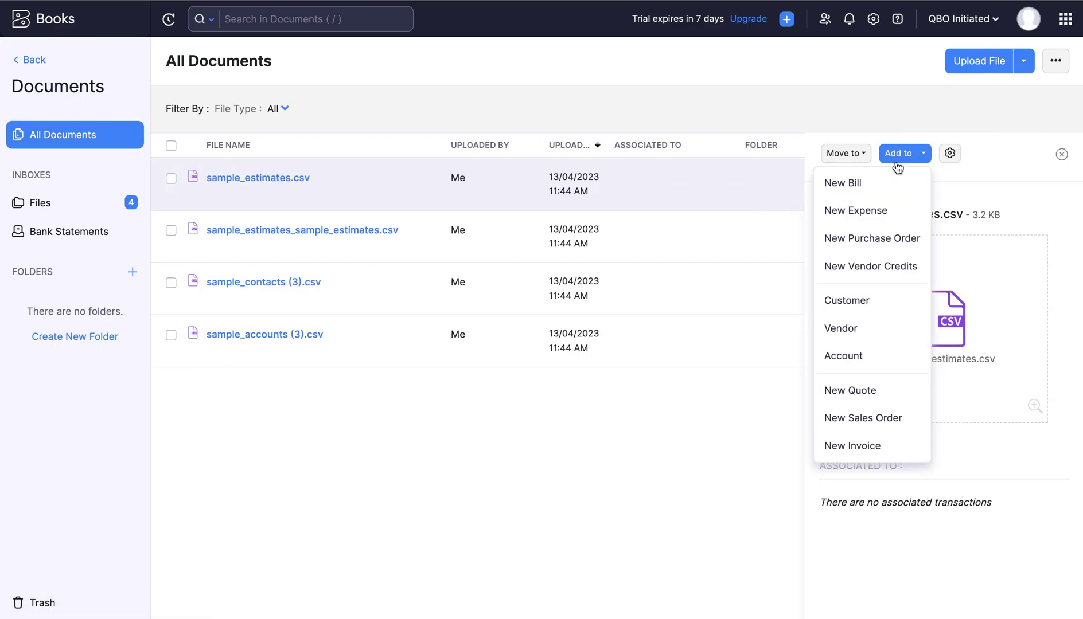
click(853, 445)
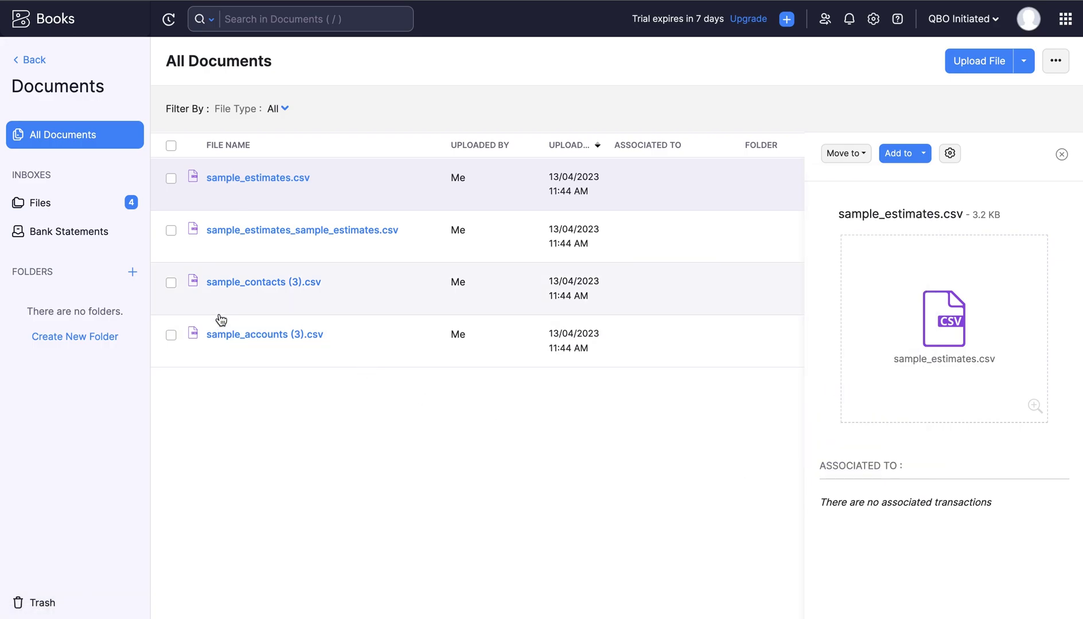
click(44, 63)
Open Verify Opening Balances from the QBO Migration page
click(47, 67)
scroll(586, 316, down, 10)
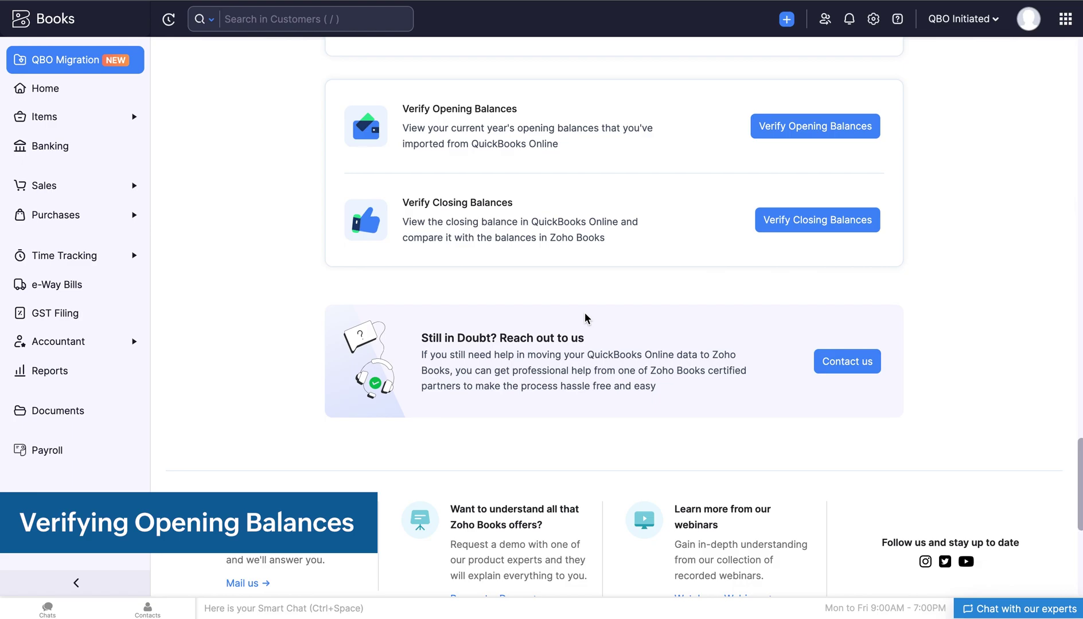
click(827, 132)
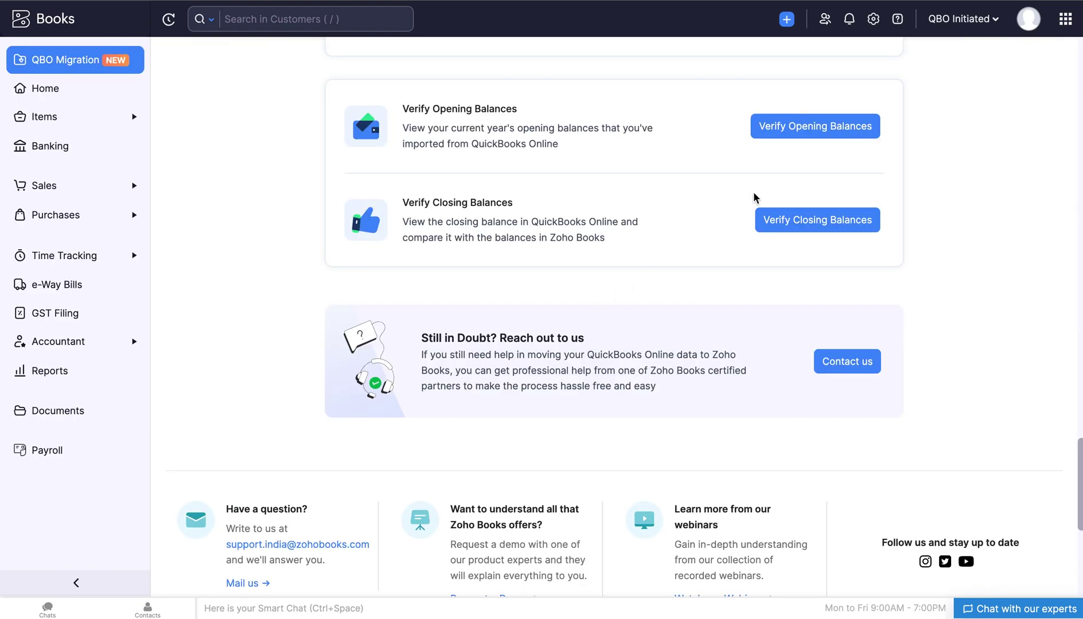
click(827, 129)
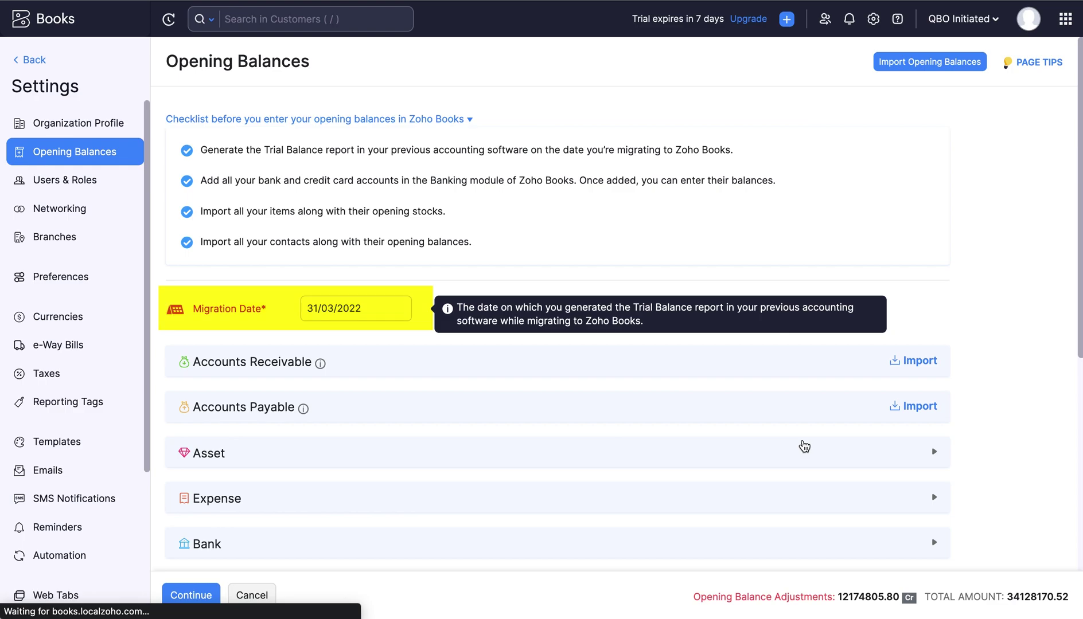
Expand the Asset and Expense accounts to review their imported opening balances
scroll(802, 446, down, 2)
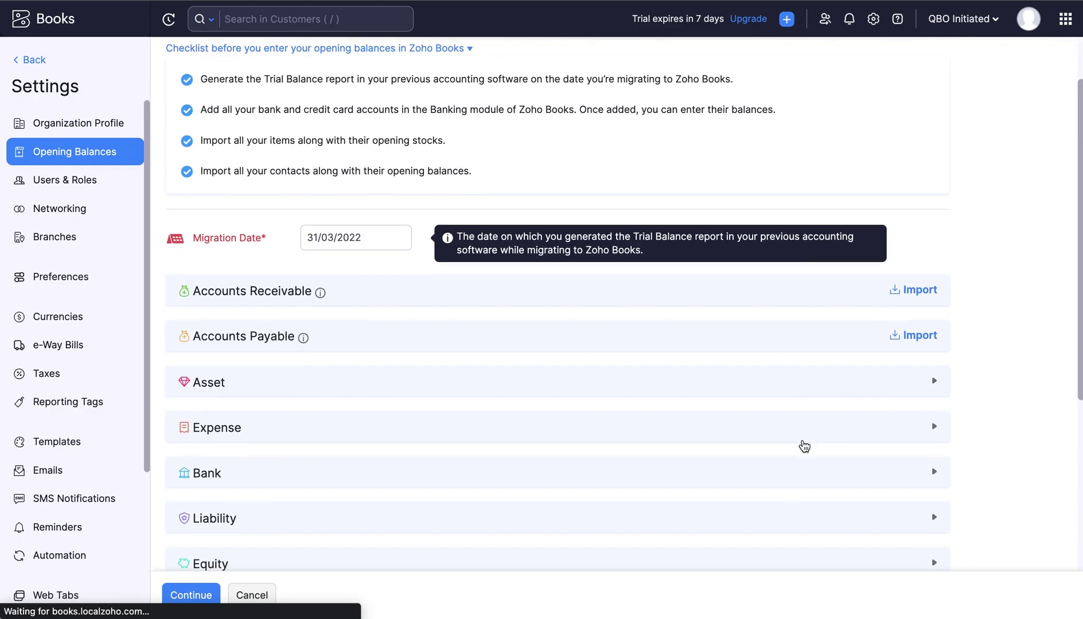
click(826, 395)
scroll(826, 390, down, 10)
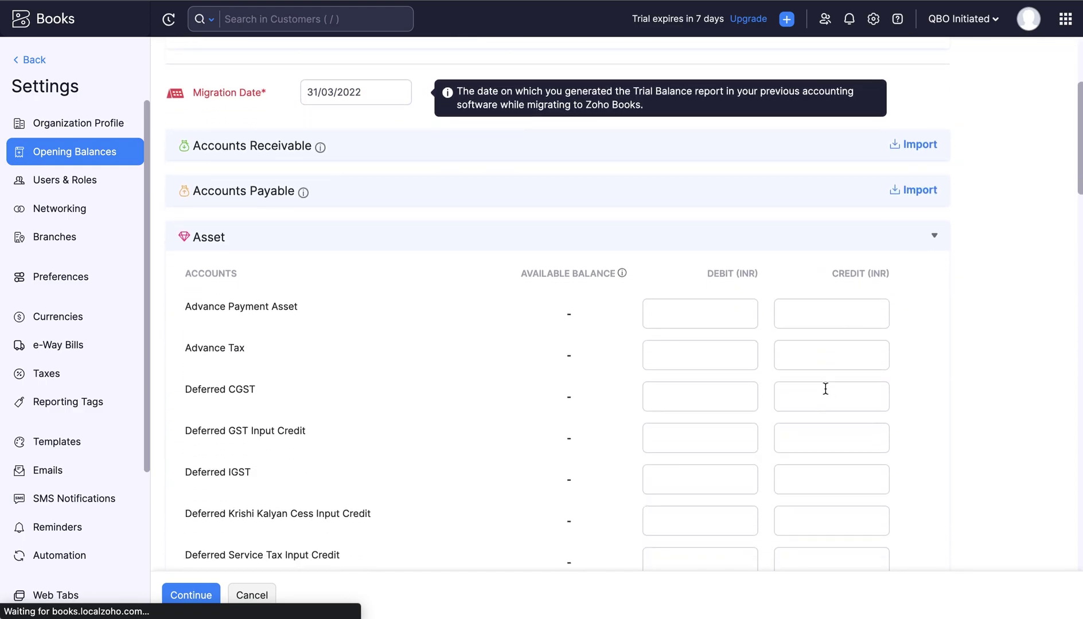
scroll(825, 384, down, 16)
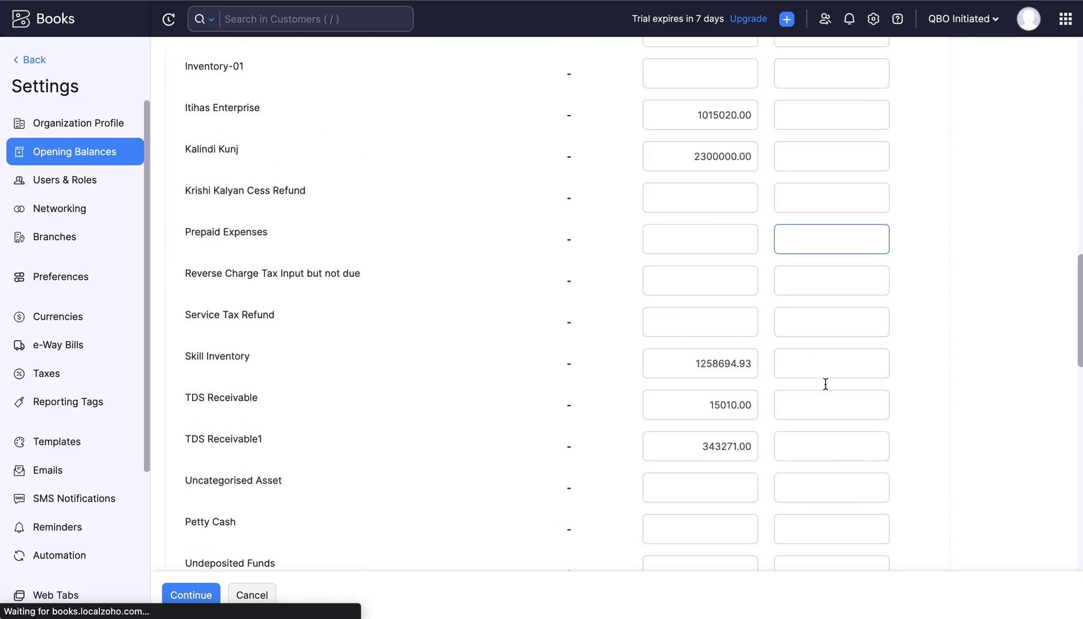
scroll(825, 383, down, 6)
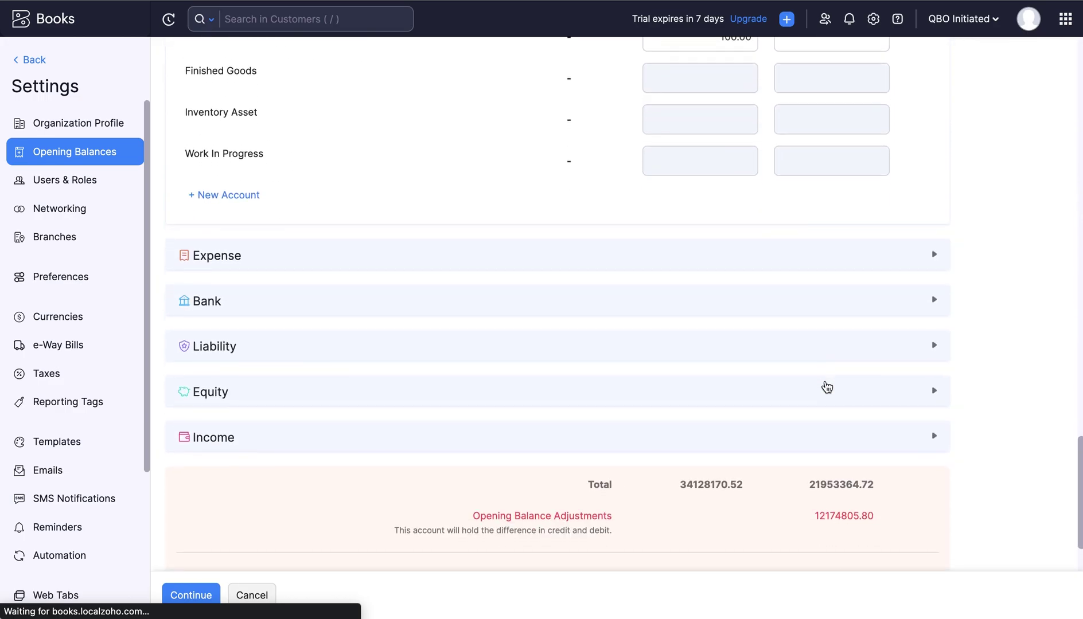
click(853, 252)
scroll(853, 247, down, 19)
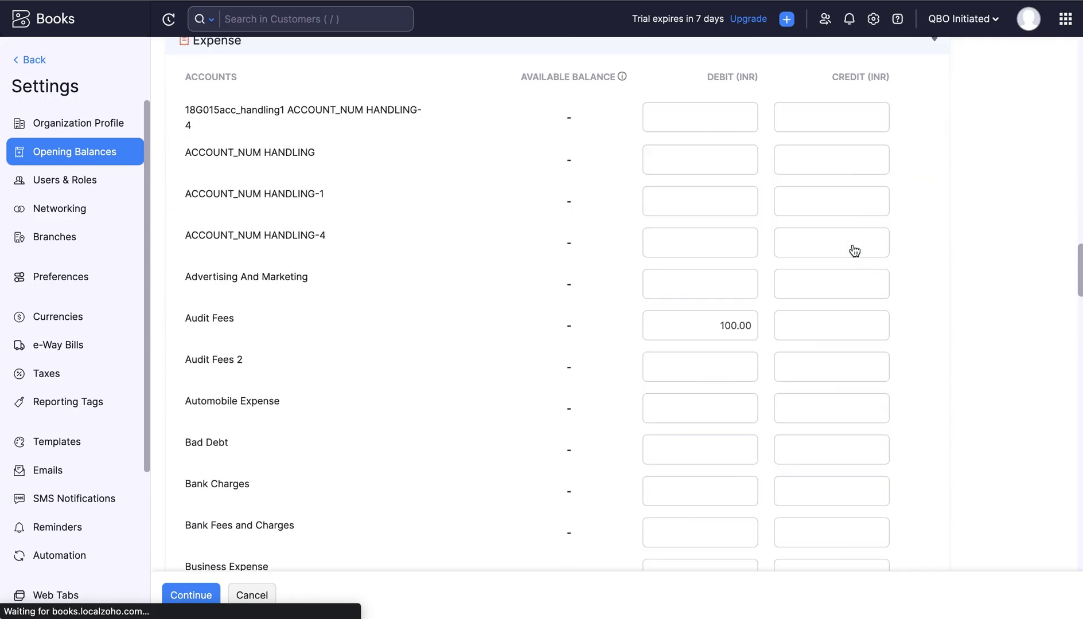
scroll(853, 246, down, 20)
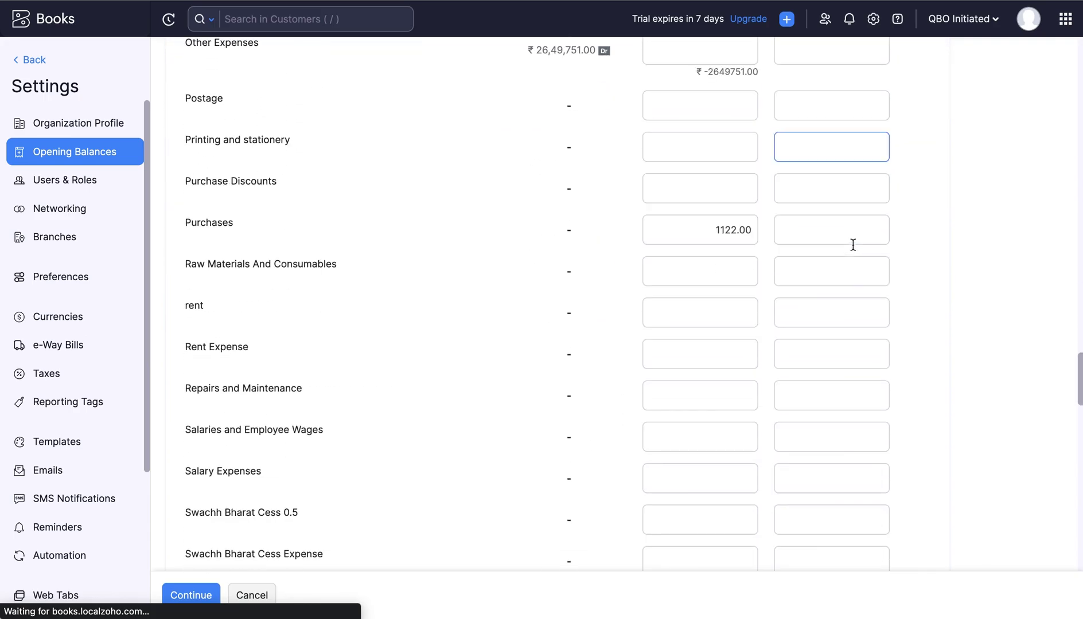
scroll(851, 244, down, 11)
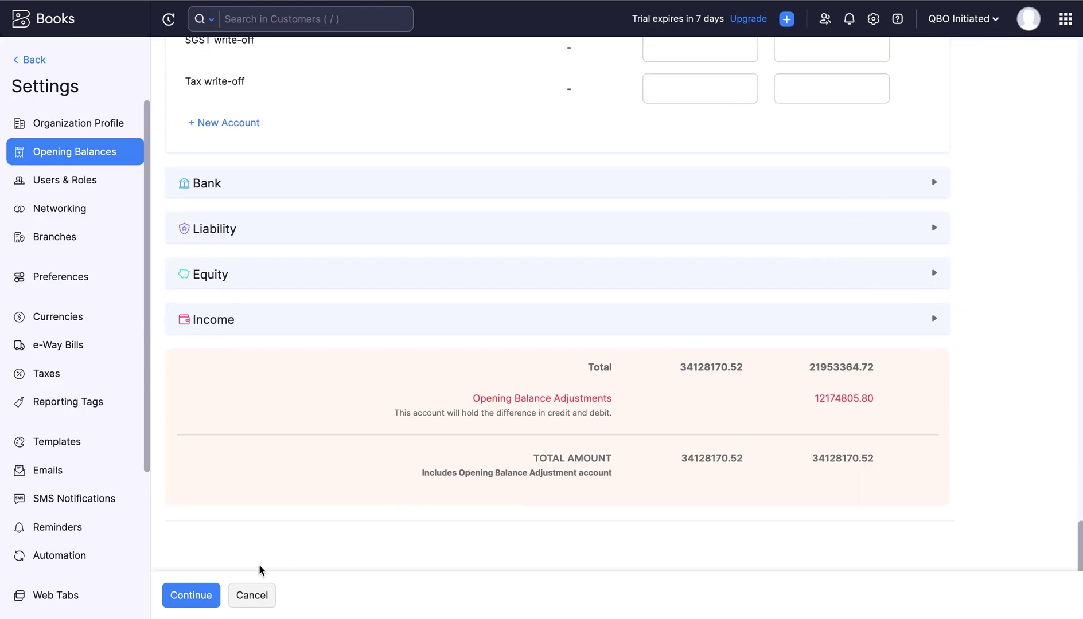
Confirm and save opening balances for 31/03/2022, with totals of 34128170.52 on each side
click(191, 597)
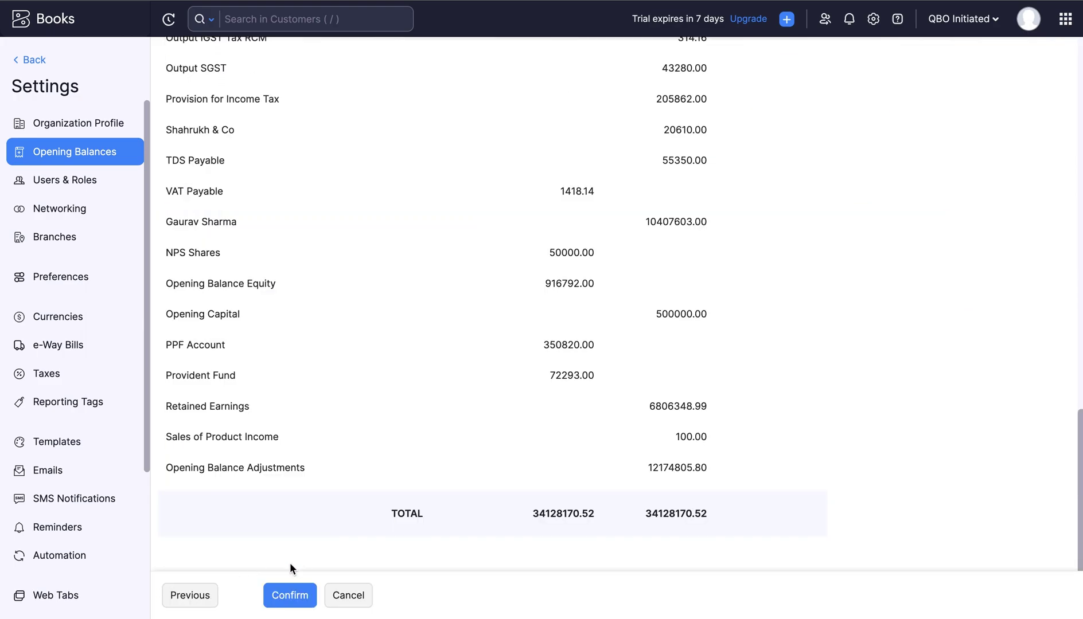
click(273, 597)
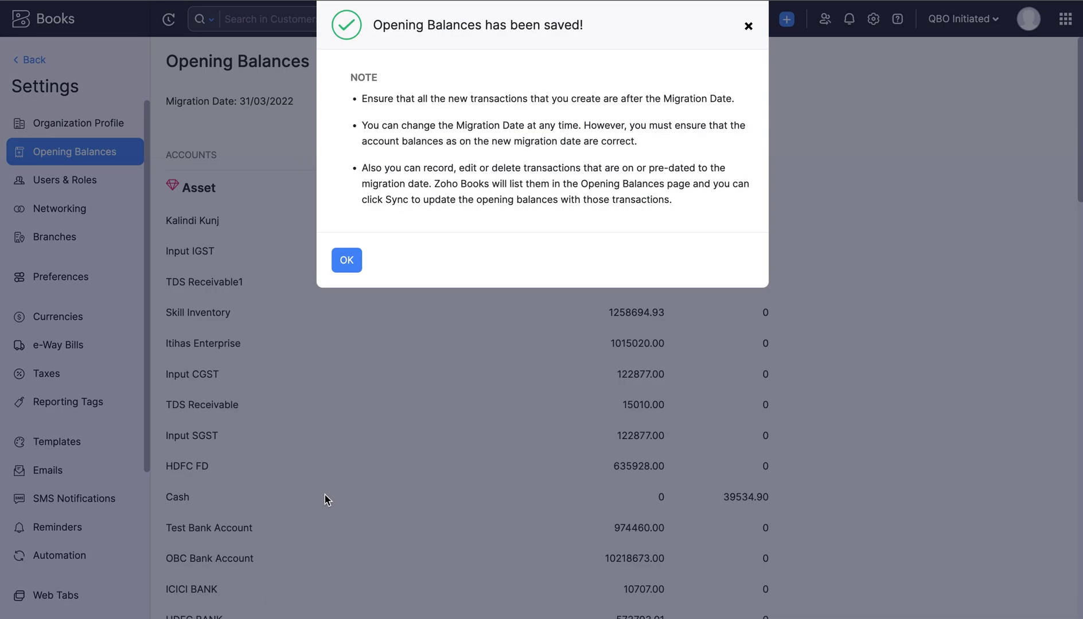
click(346, 261)
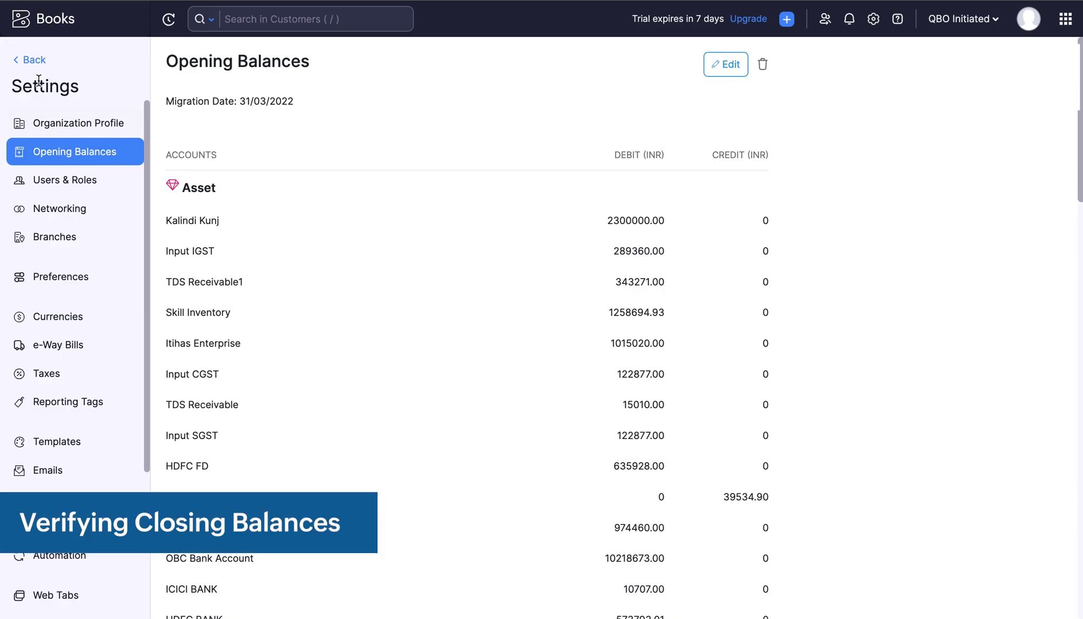
Open Verify Closing Balances and compare Cash's 22 Zoho Books transactions with 33 QuickBooks transactions
click(30, 61)
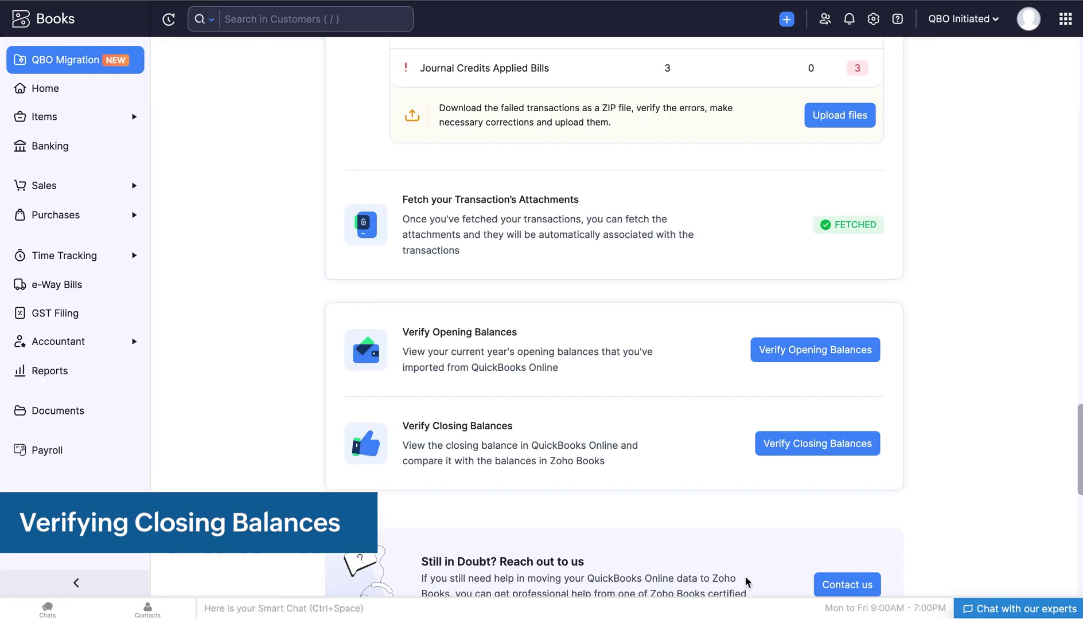
click(822, 452)
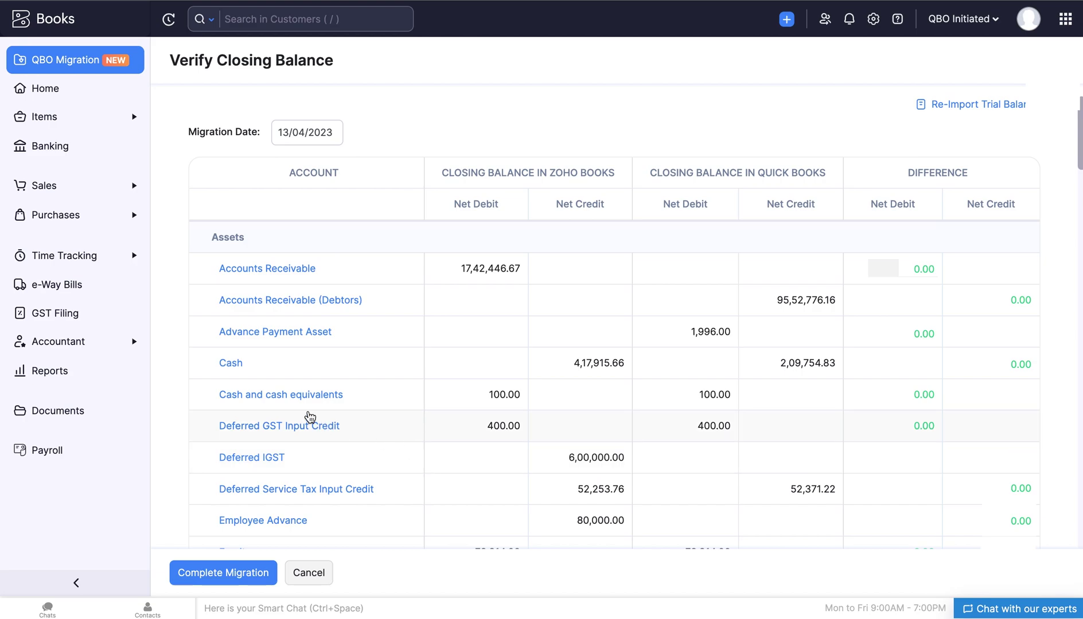
click(231, 364)
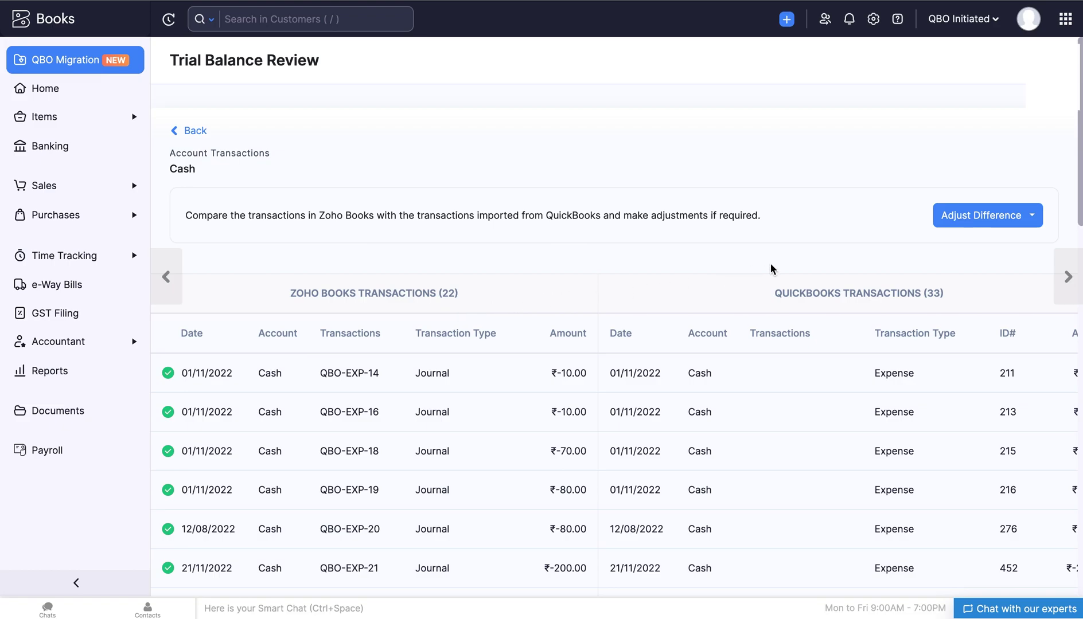
Start an adjusting journal noted 'Journal Entry' with a 208160.83 debit to Cash
click(998, 222)
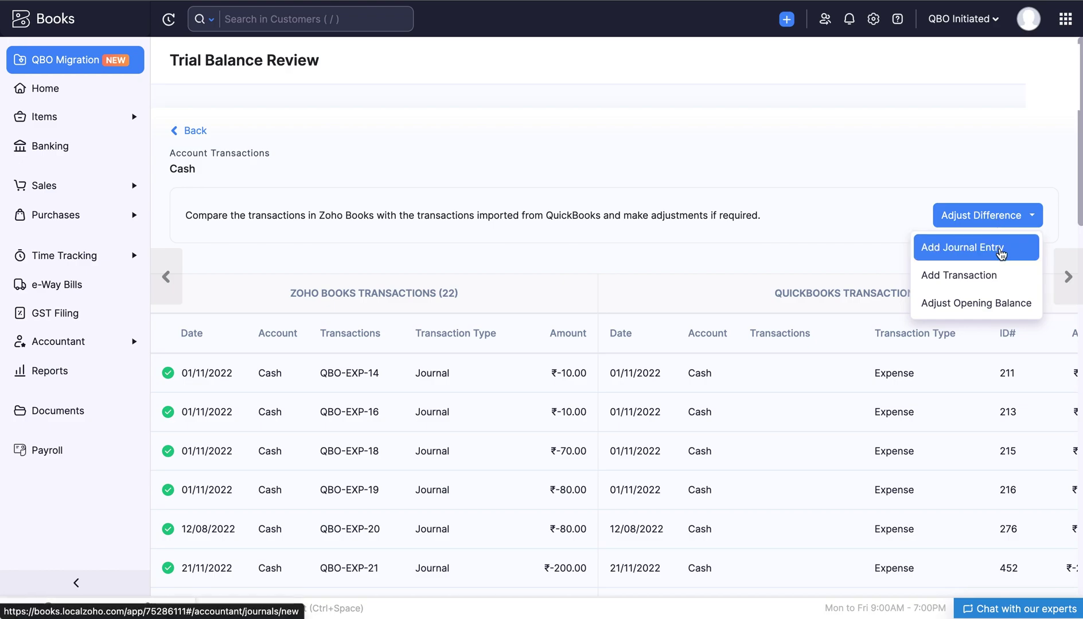
click(1001, 253)
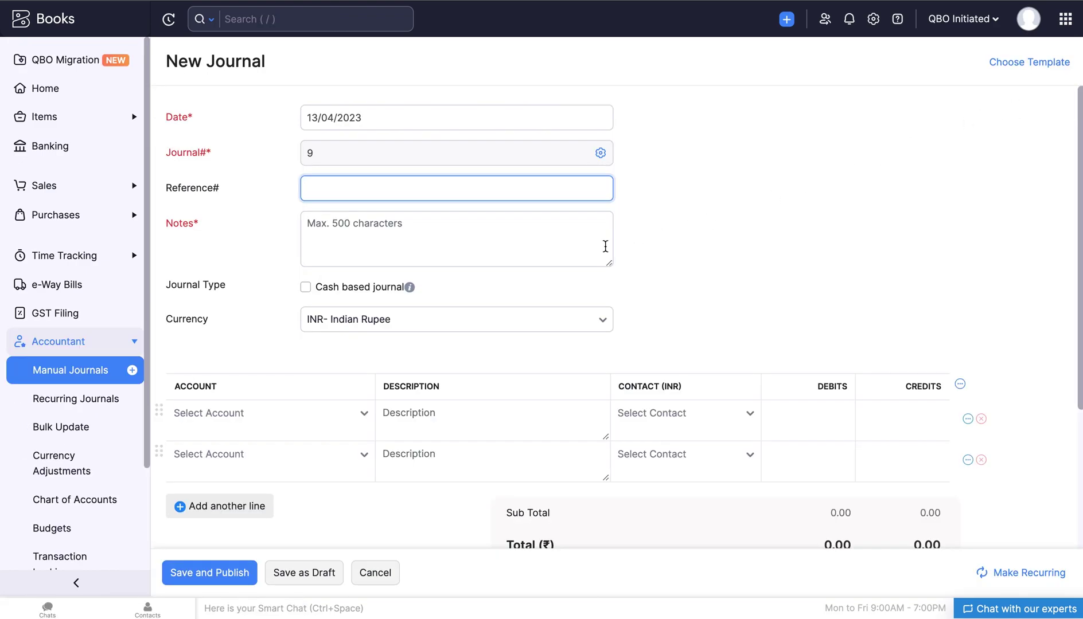
click(596, 247)
text(Journal Entry)
click(344, 415)
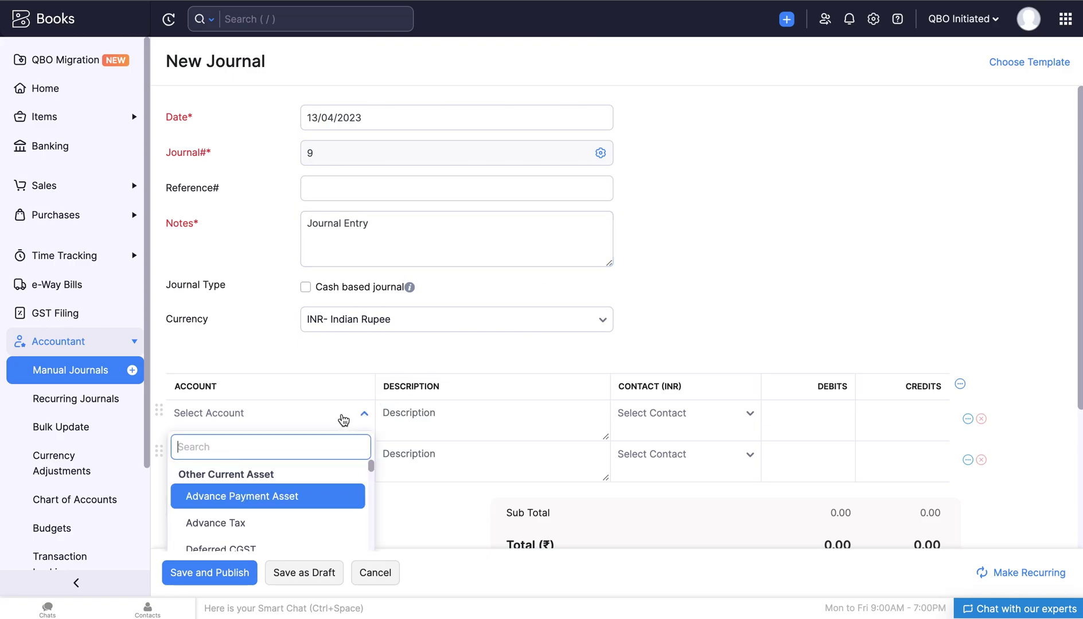
click(256, 527)
click(791, 423)
text(208160.83)
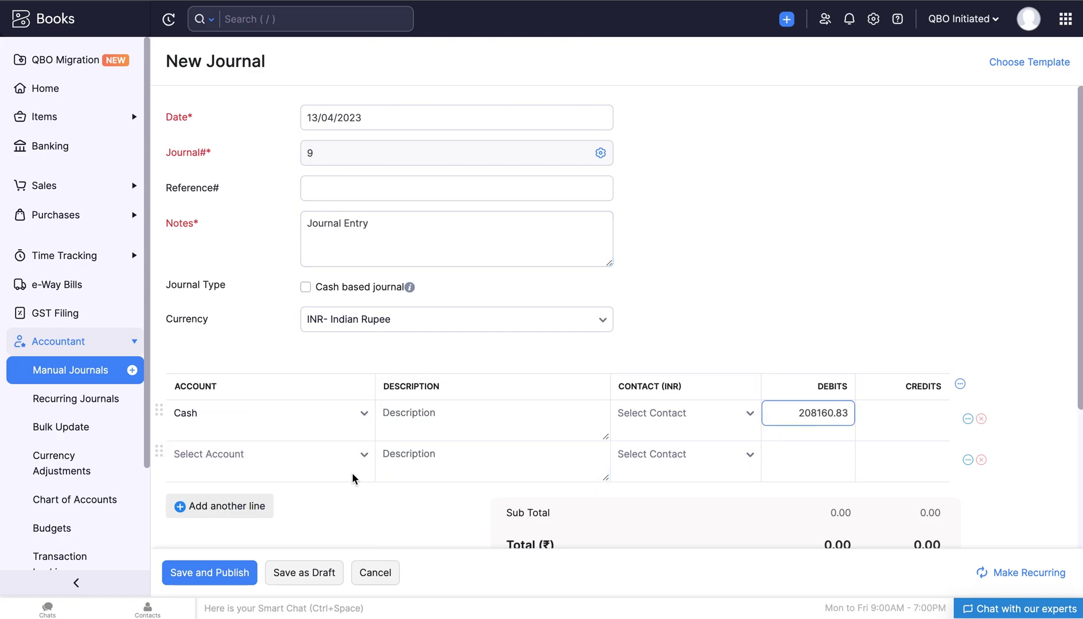
Credit Advance Tax 208160.83 and publish the journal as #9
click(357, 473)
click(229, 534)
scroll(344, 488, down, 2)
click(882, 324)
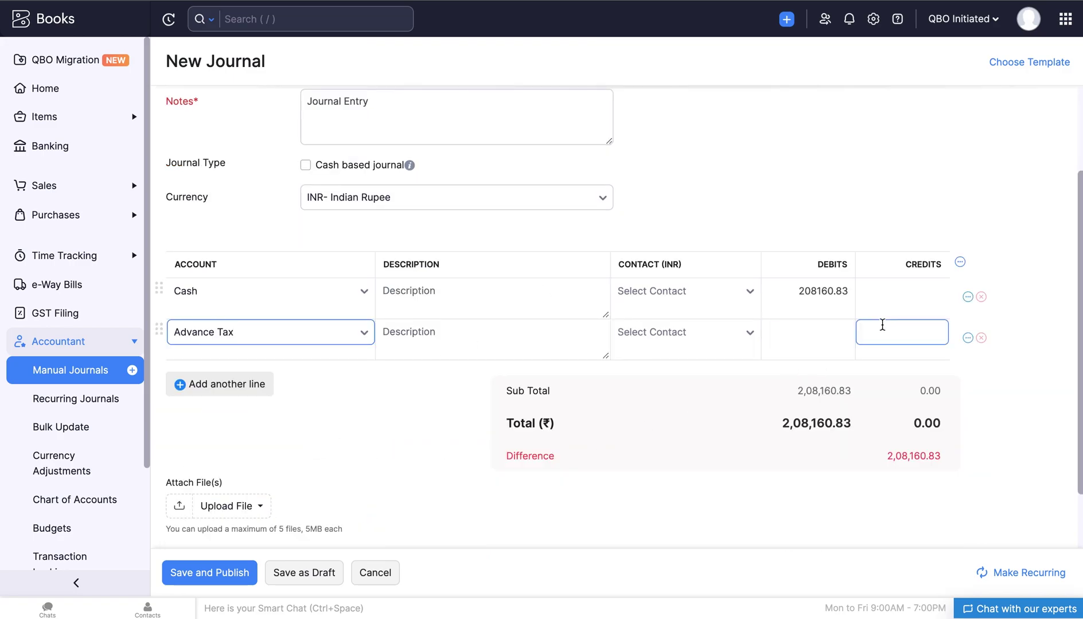
scroll(882, 325, down, 1)
text(208160.83)
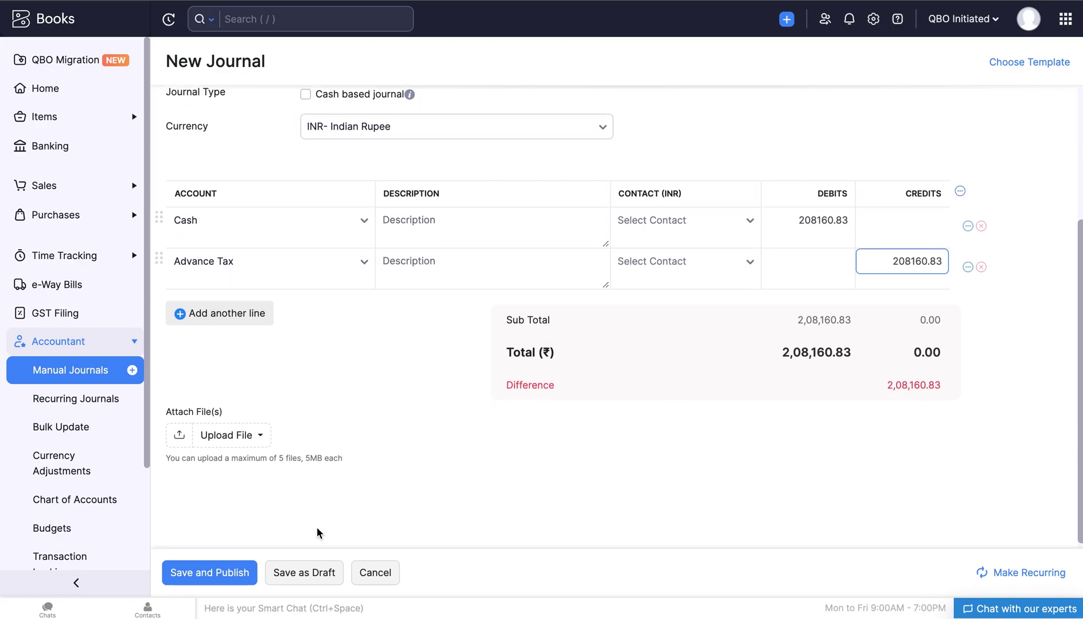
click(209, 578)
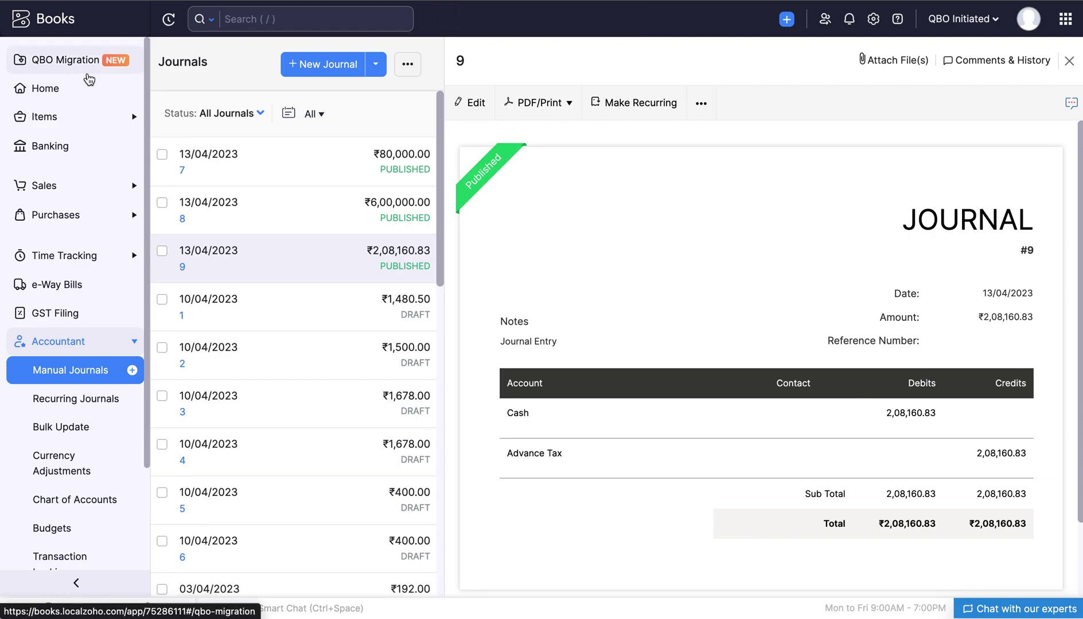
click(89, 79)
Recheck closing balances at 0.00 difference and complete the QuickBooks migration
click(757, 104)
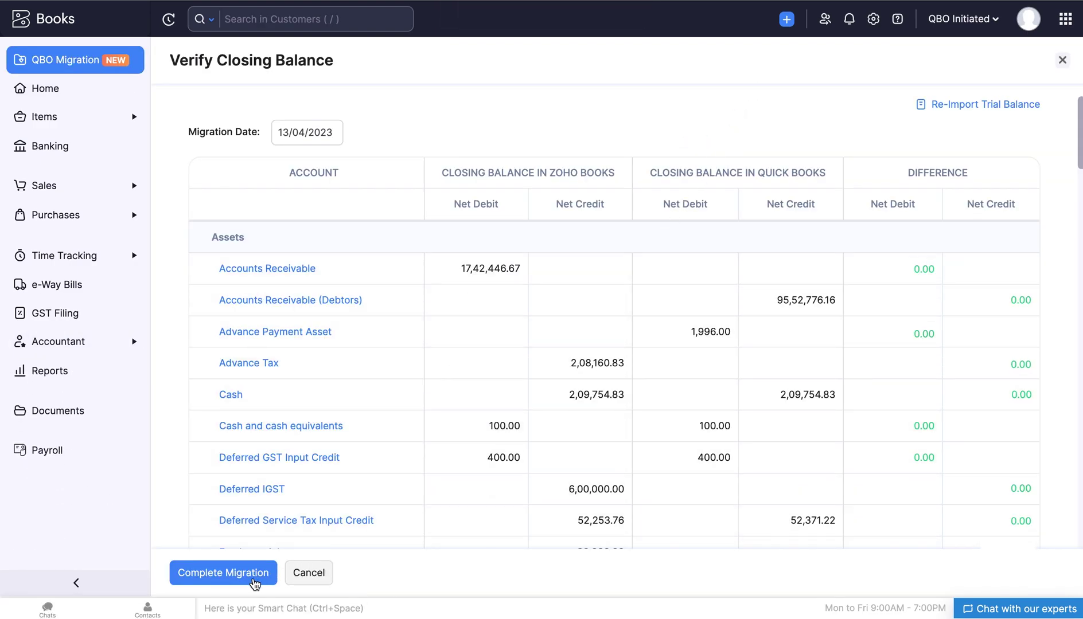
click(254, 584)
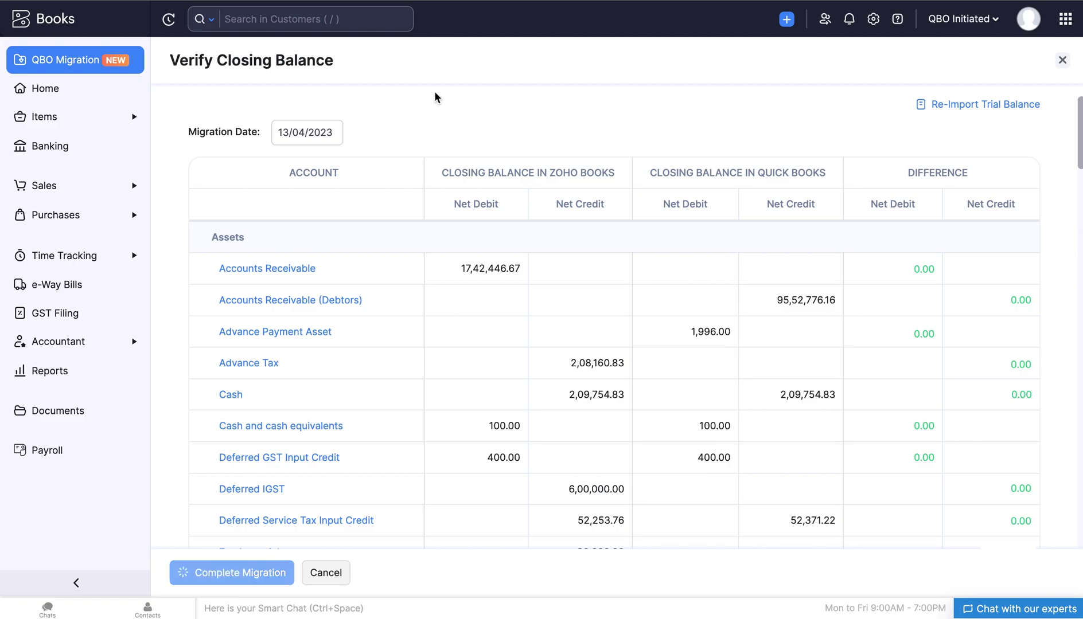